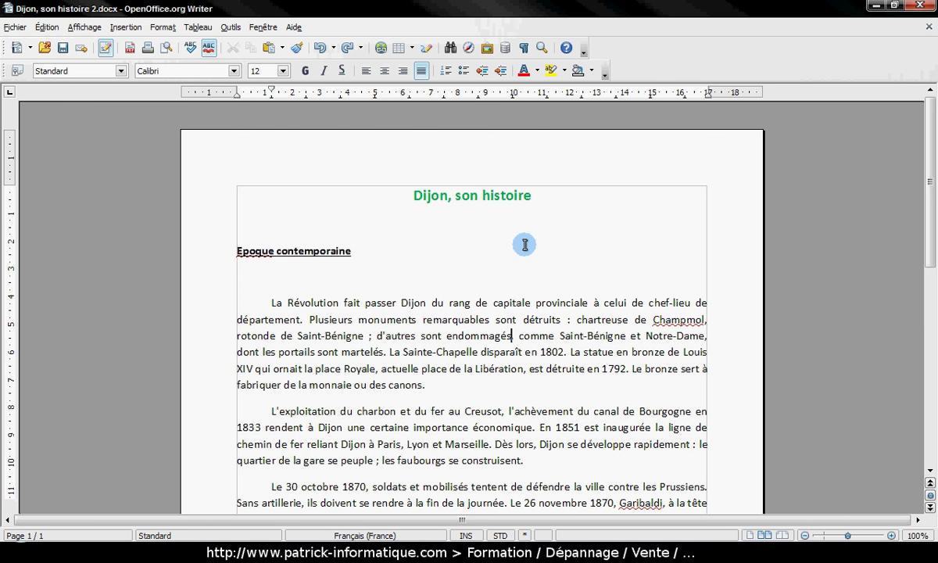
pyautogui.scroll(-7, 513, 290)
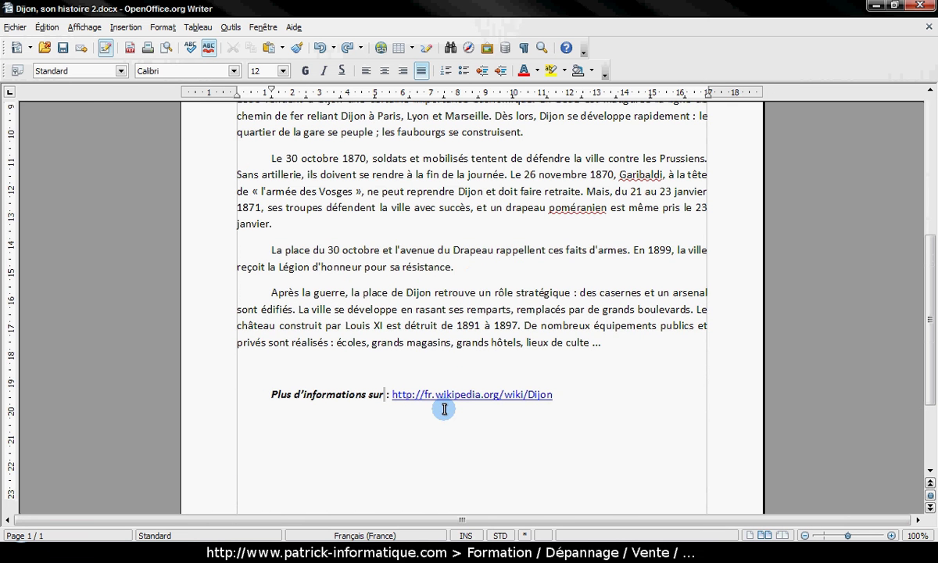
pyautogui.scroll(7, 509, 416)
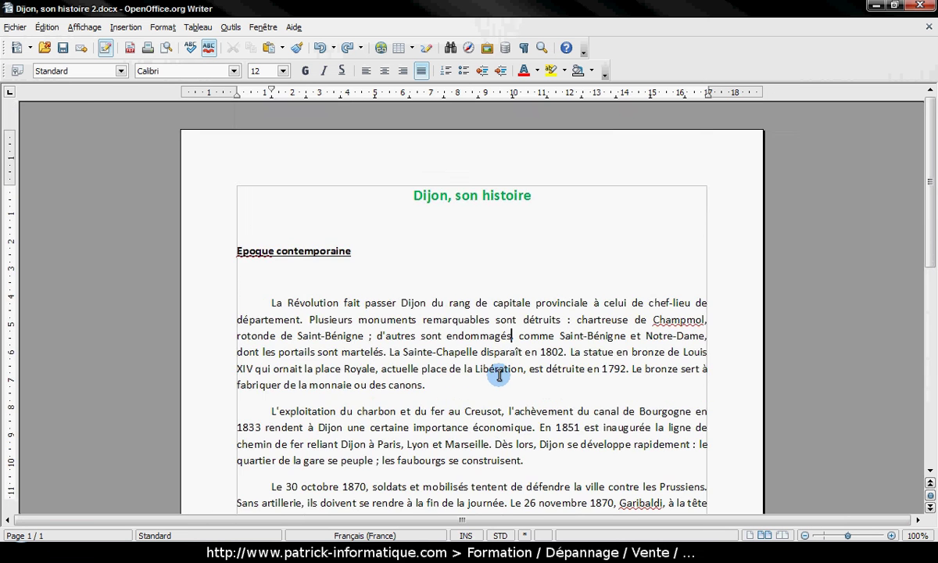
pyautogui.click(512, 336)
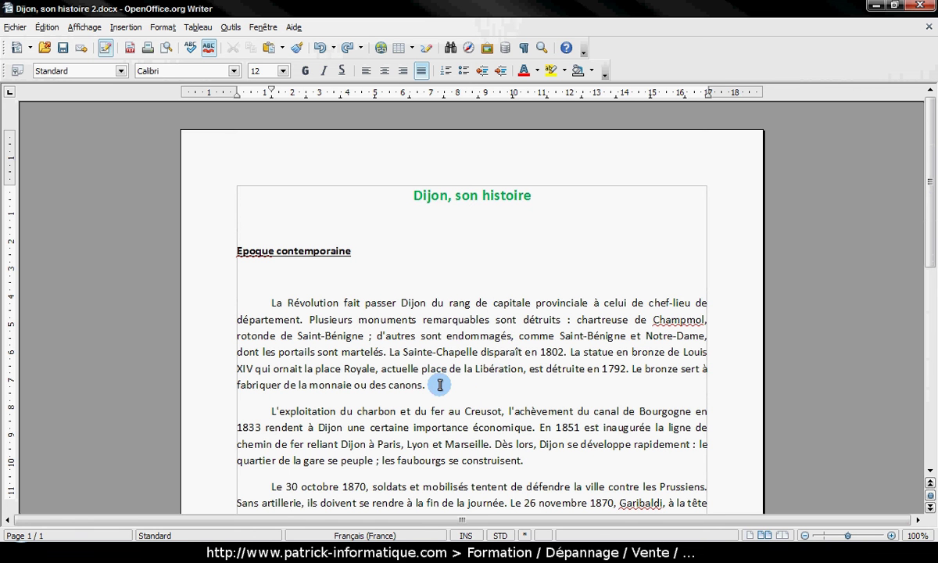
# Select the first body paragraph, starting with "La Révolution", and open its paragraph border settings
pyautogui.moveTo(427, 385); pyautogui.dragTo(273, 304)
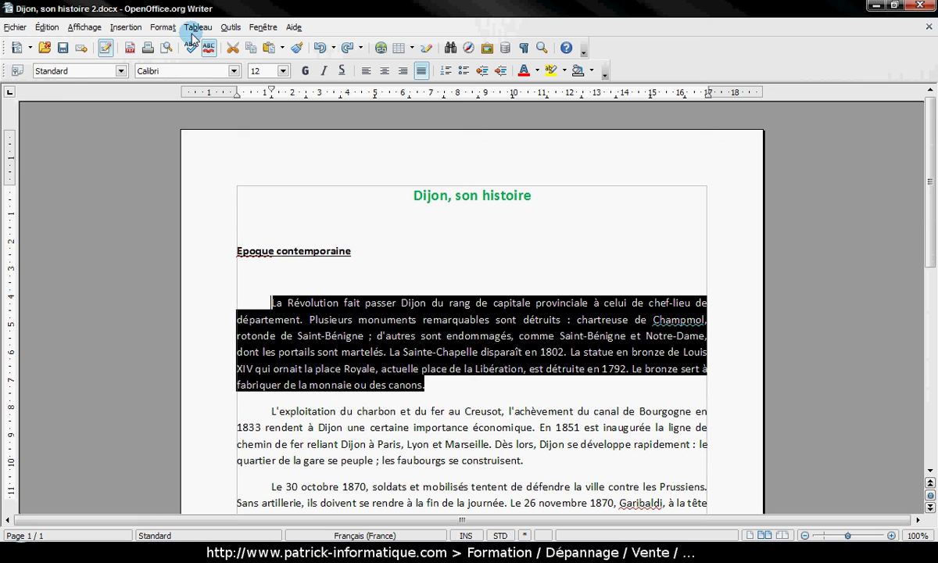
pyautogui.click(163, 27)
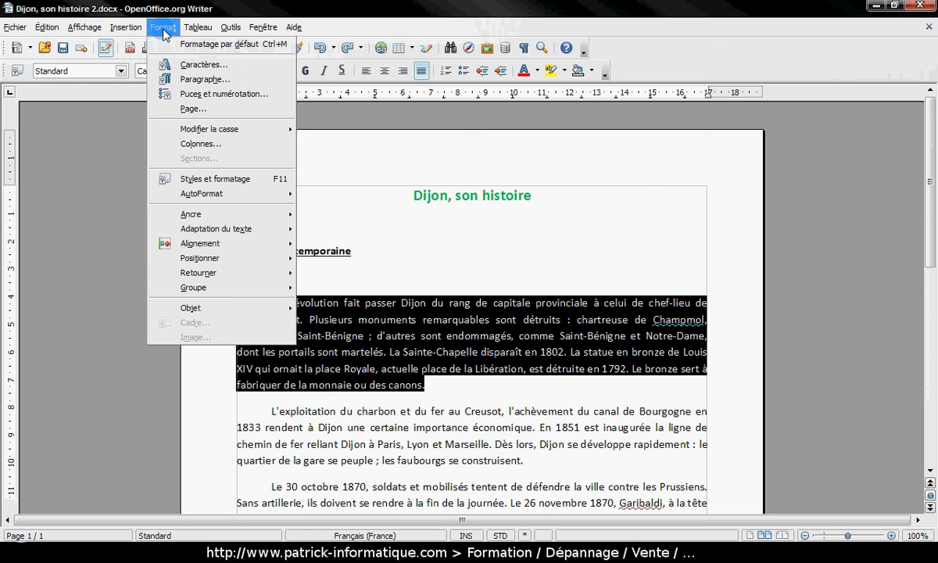
pyautogui.click(198, 80)
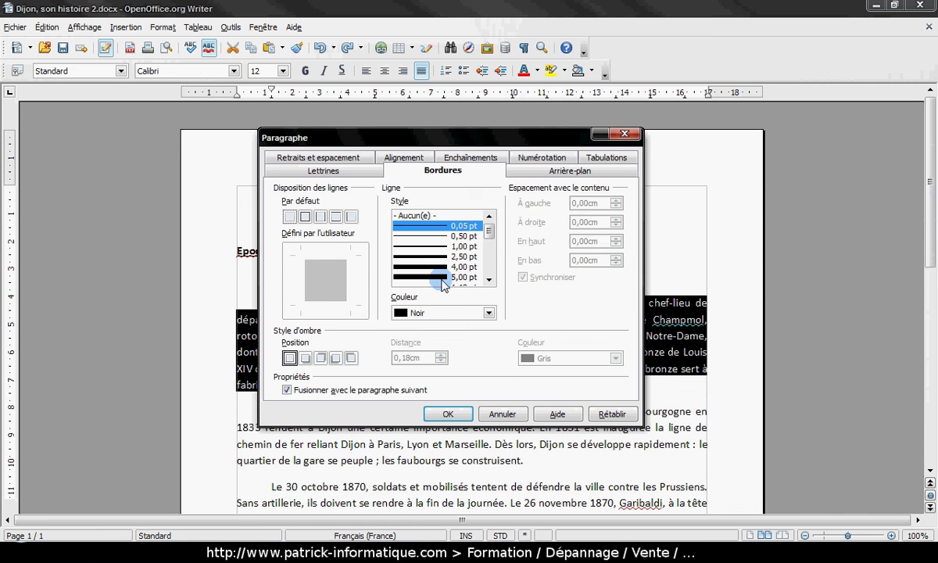
pyautogui.click(307, 162)
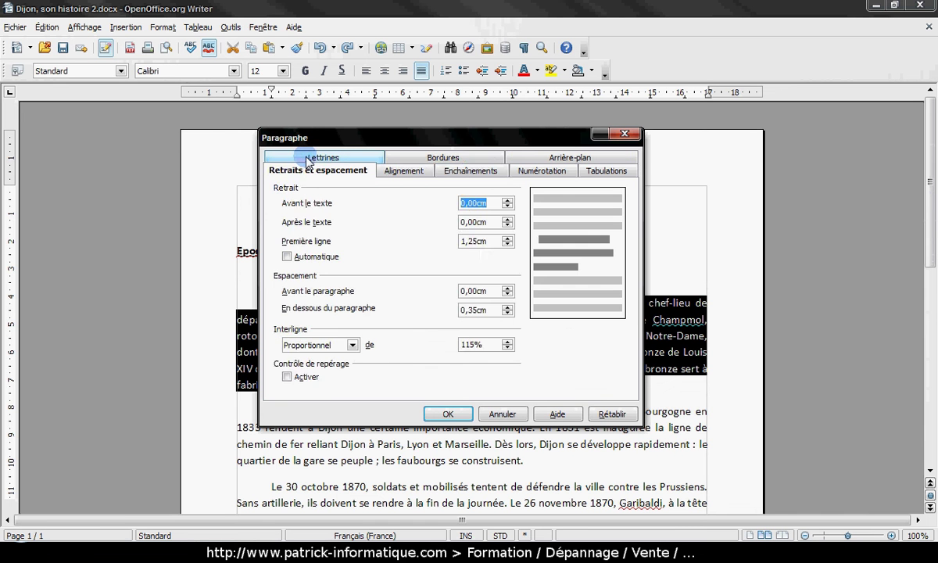
pyautogui.click(411, 172)
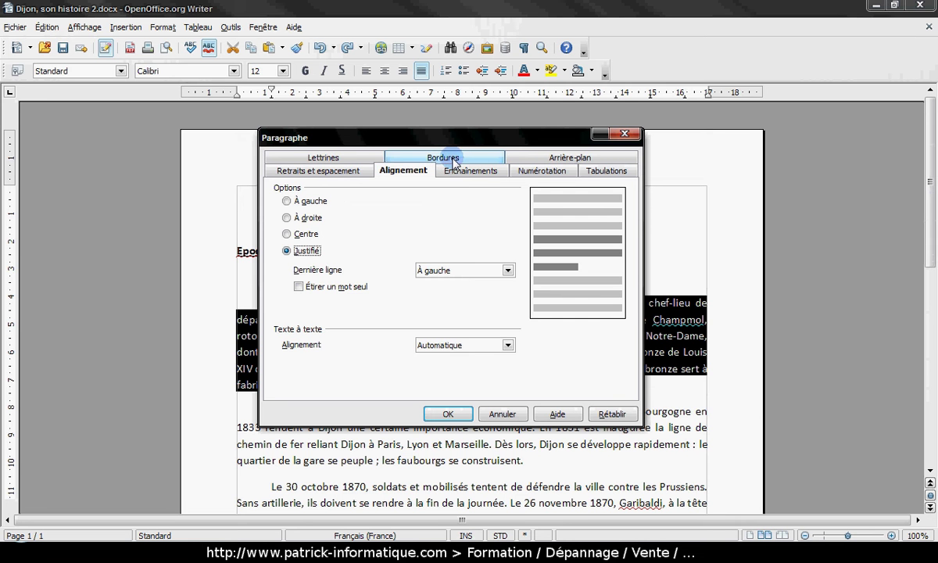
pyautogui.click(456, 161)
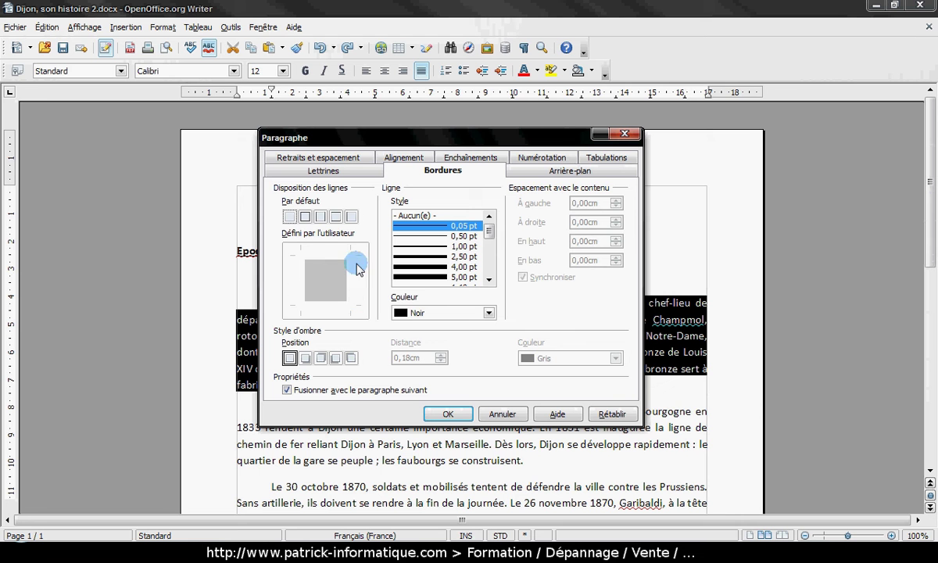
# Try the preset border arrangements: all four sides, left and right, top and bottom, and left only, ending with no border
pyautogui.click(306, 215)
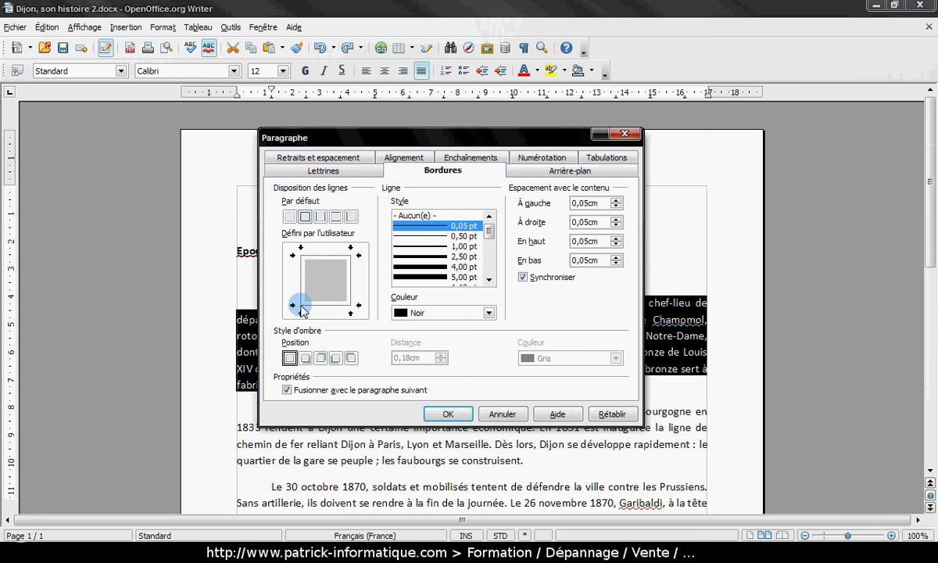
pyautogui.click(322, 217)
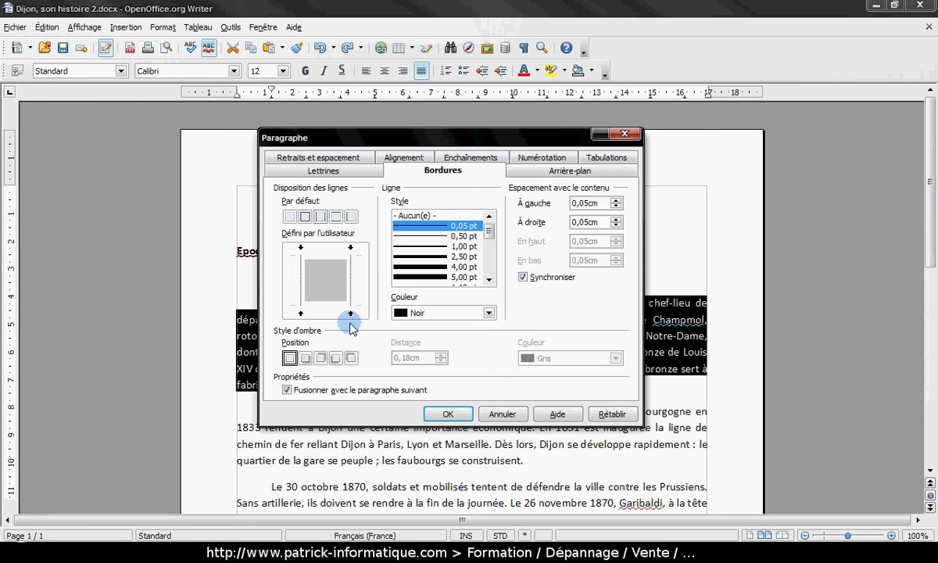
pyautogui.click(336, 217)
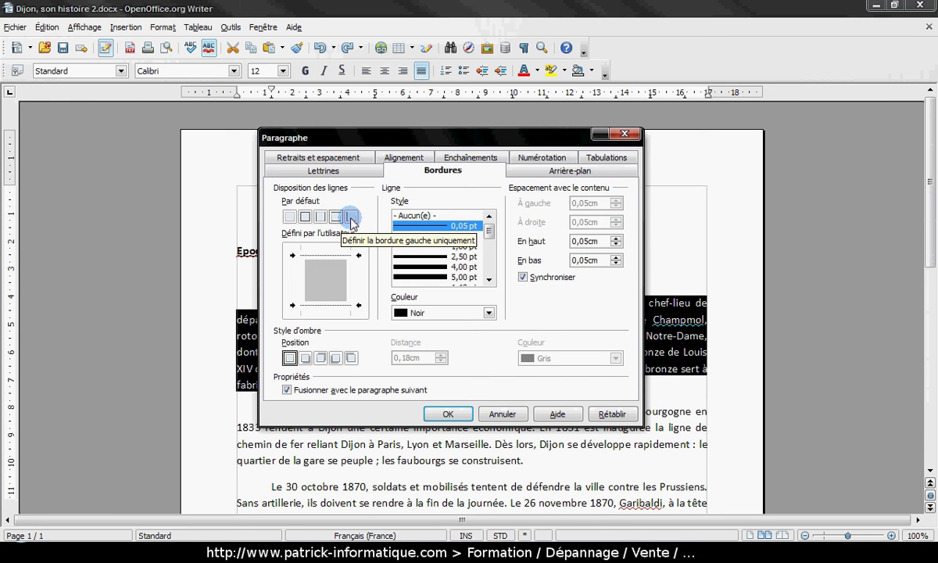
pyautogui.click(353, 219)
pyautogui.click(288, 216)
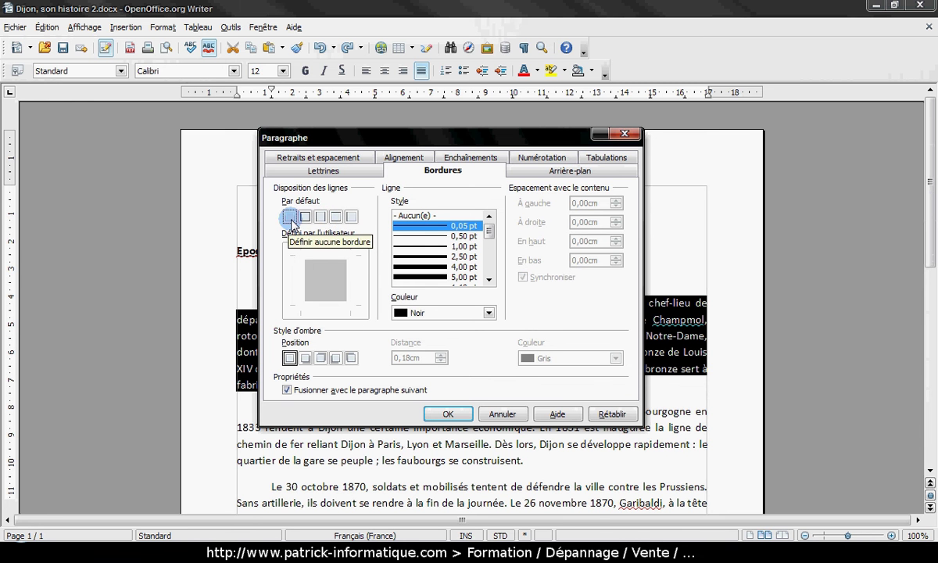
# Try switching individual top, right and bottom borders on and off in the user-defined border layout
pyautogui.click(336, 254)
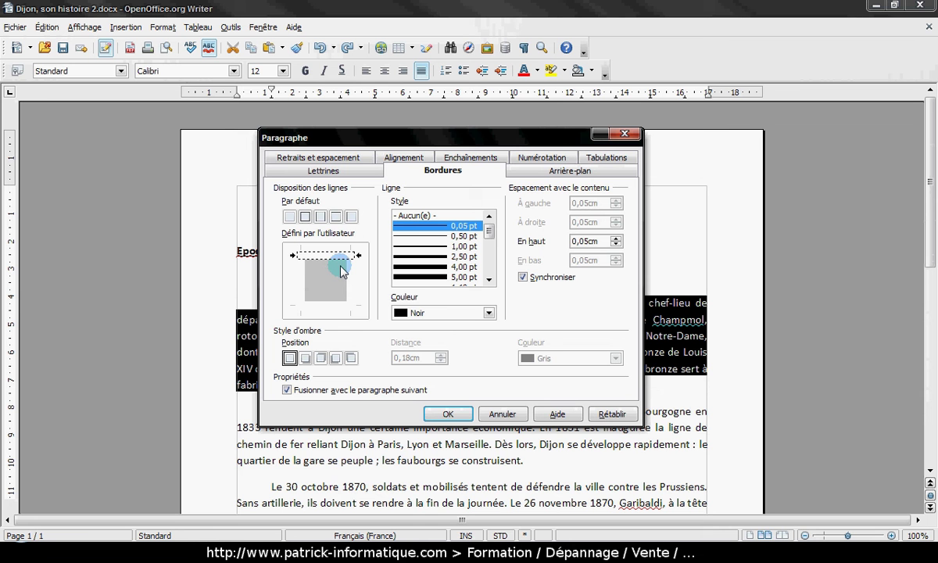
pyautogui.click(350, 273)
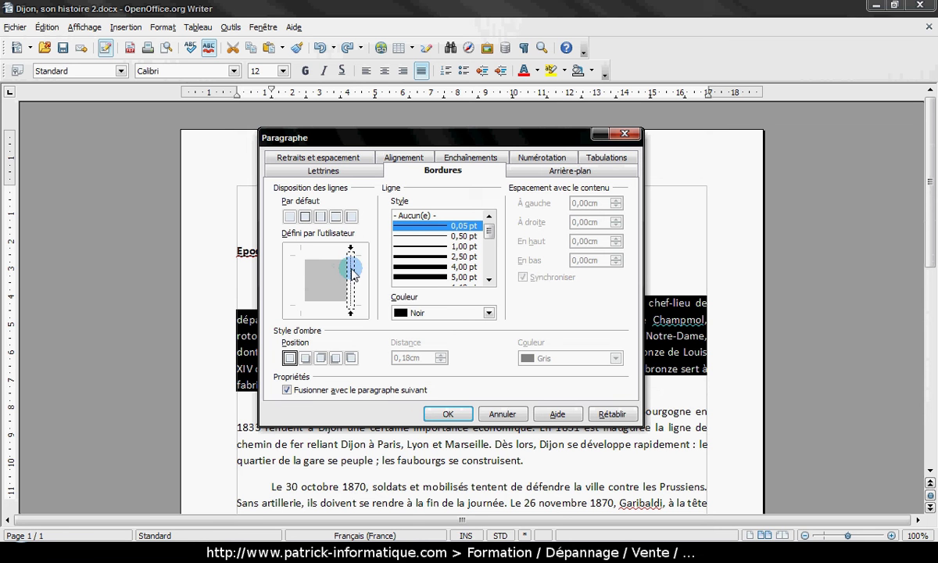
pyautogui.click(350, 270)
pyautogui.click(338, 307)
pyautogui.click(327, 308)
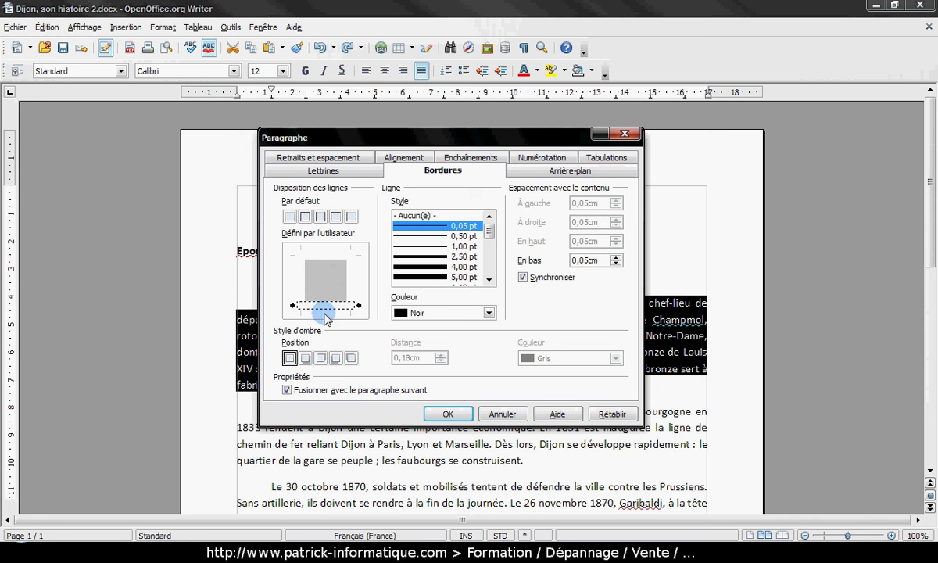
pyautogui.click(327, 308)
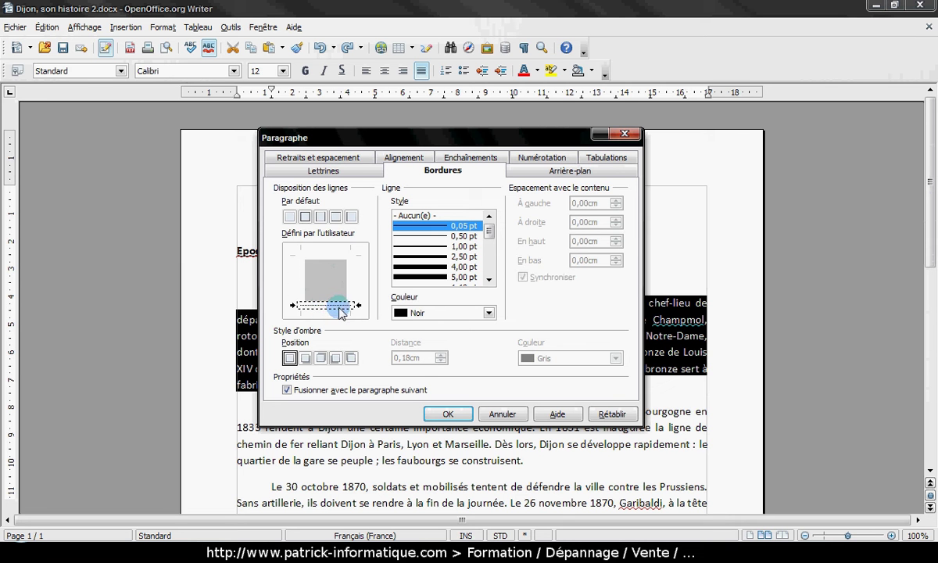
pyautogui.click(322, 308)
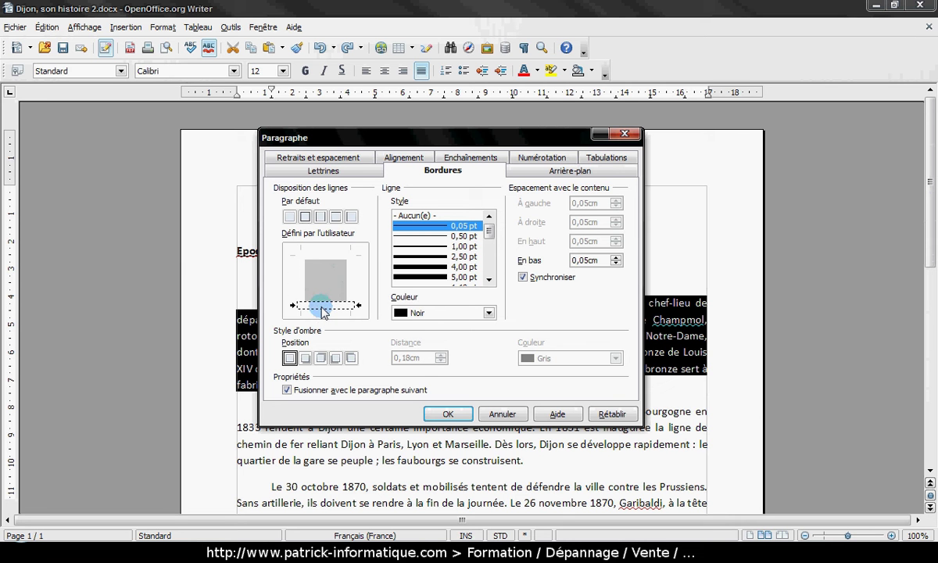
# Put borders on all four sides of the paragraph with a 4,00 pt line style
pyautogui.click(306, 218)
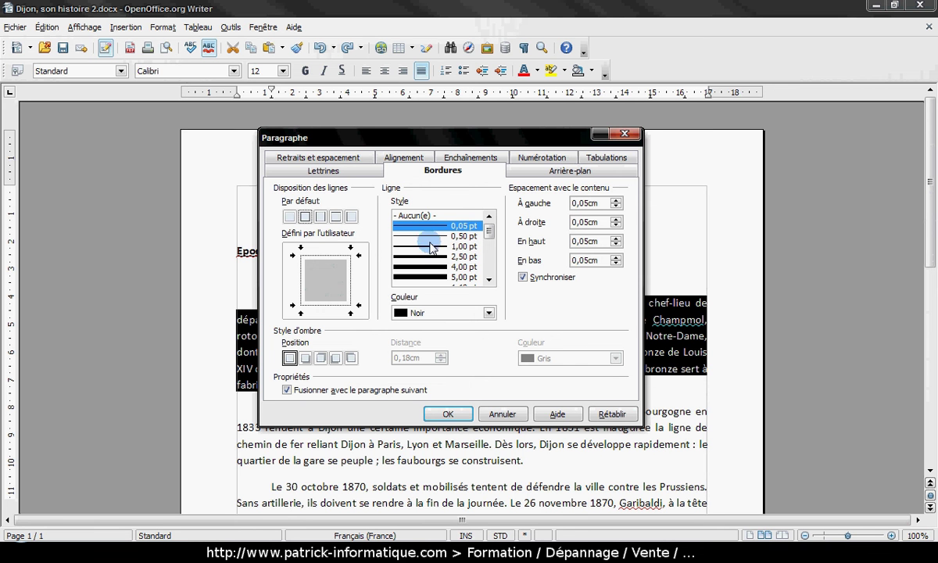
pyautogui.click(426, 268)
pyautogui.click(489, 279)
pyautogui.click(489, 279)
pyautogui.click(489, 280)
pyautogui.scroll(-3, 442, 250)
pyautogui.scroll(4, 443, 256)
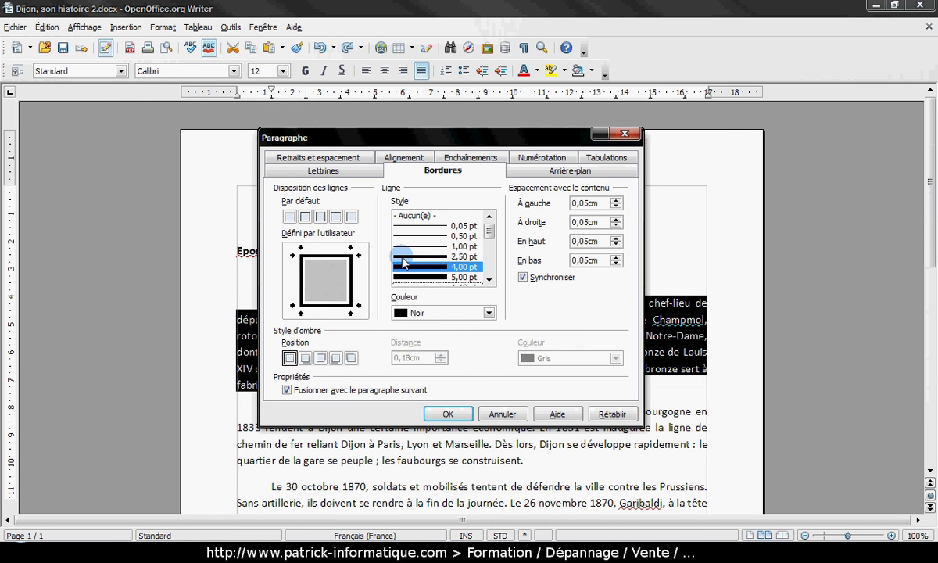
pyautogui.click(443, 267)
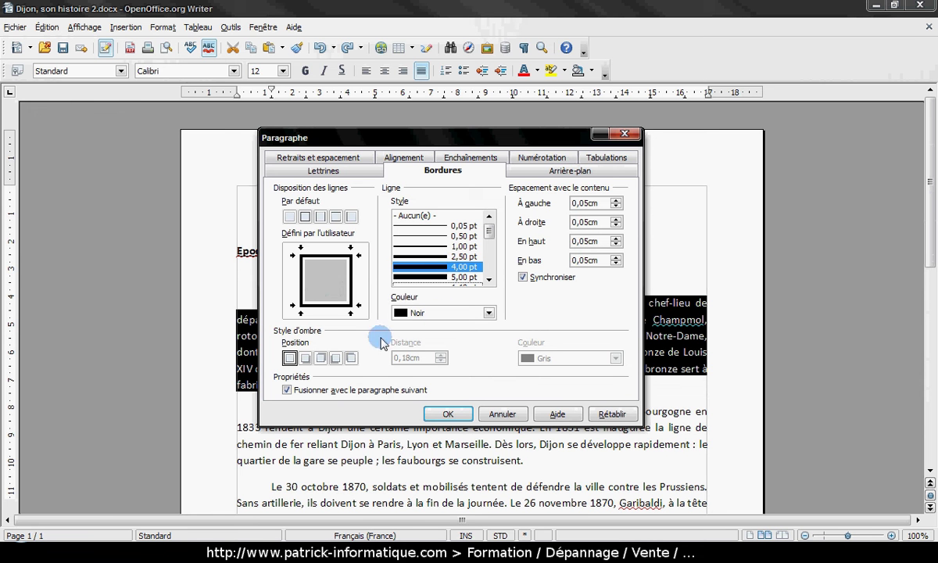
# Set the border line colour to Vert 5
pyautogui.click(443, 313)
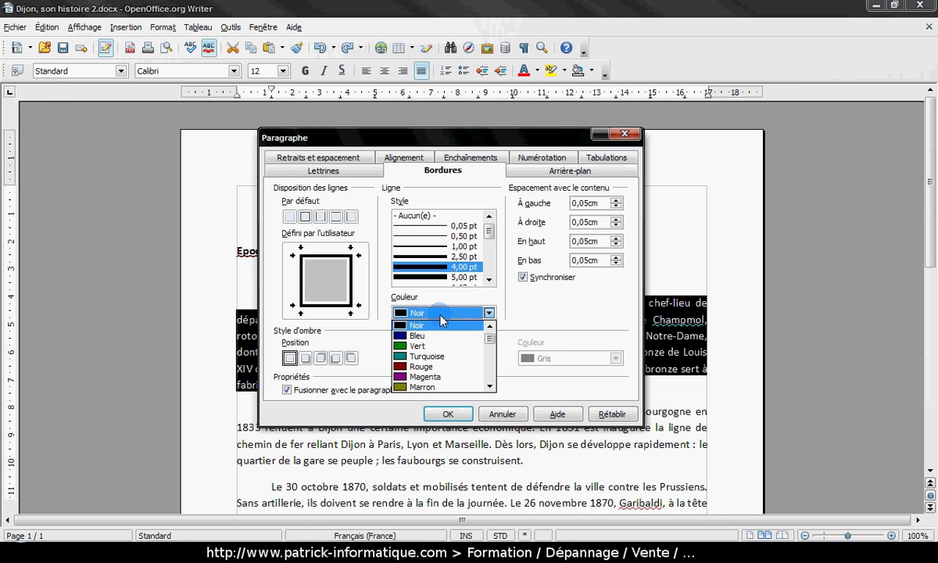
pyautogui.scroll(-12, 442, 344)
pyautogui.scroll(-10, 448, 351)
pyautogui.scroll(-3, 446, 352)
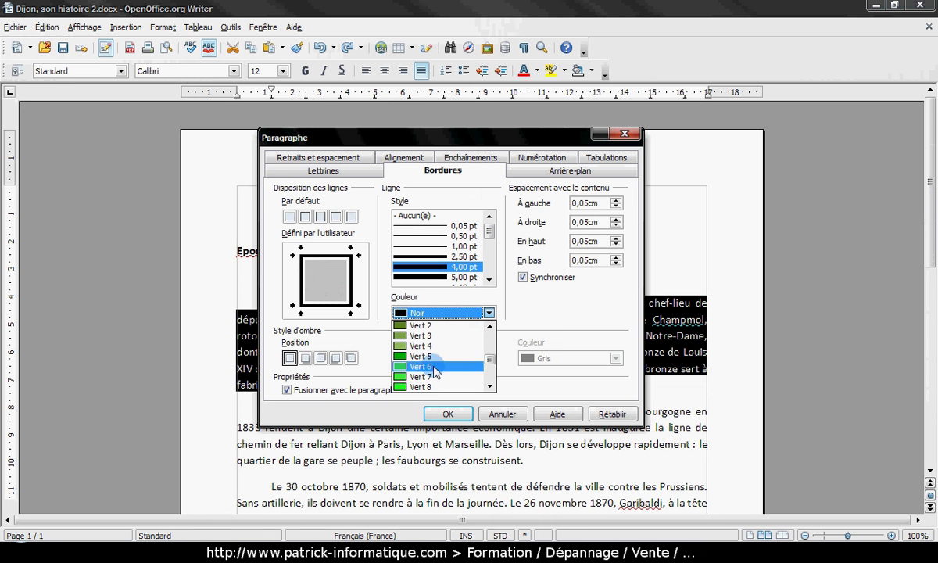
pyautogui.click(423, 357)
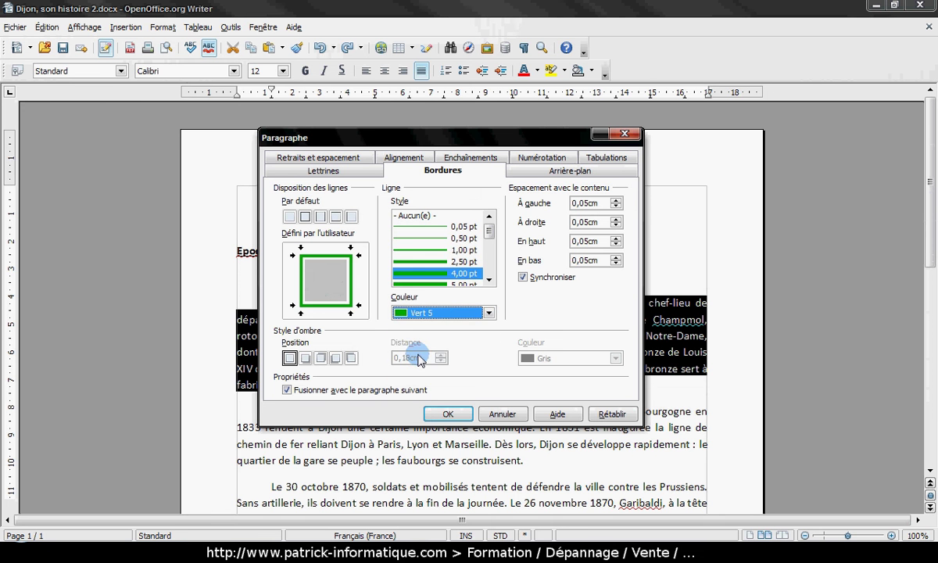
# Add a shadow cast to the bottom right of the paragraph border, with a distance of 0,88cm
pyautogui.click(305, 360)
pyautogui.click(321, 359)
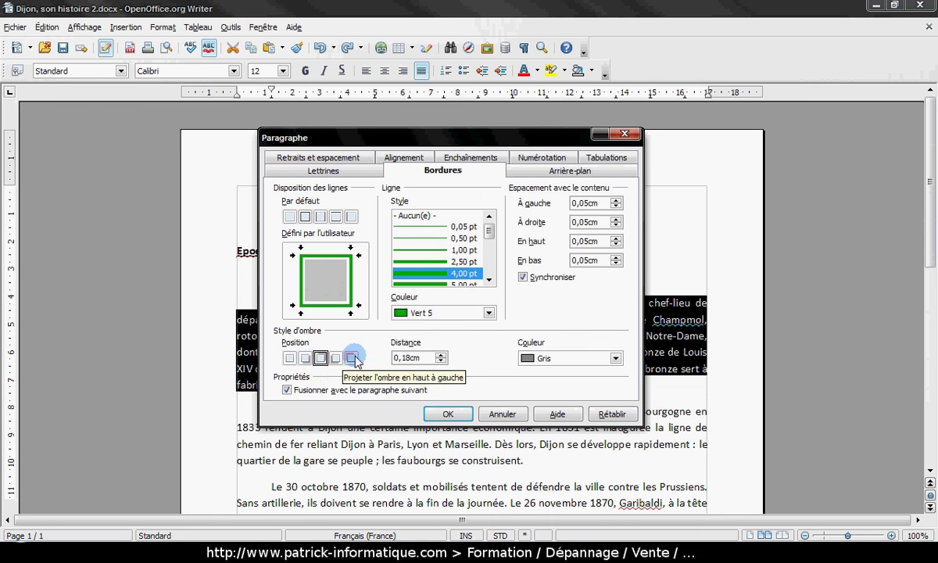
pyautogui.click(306, 358)
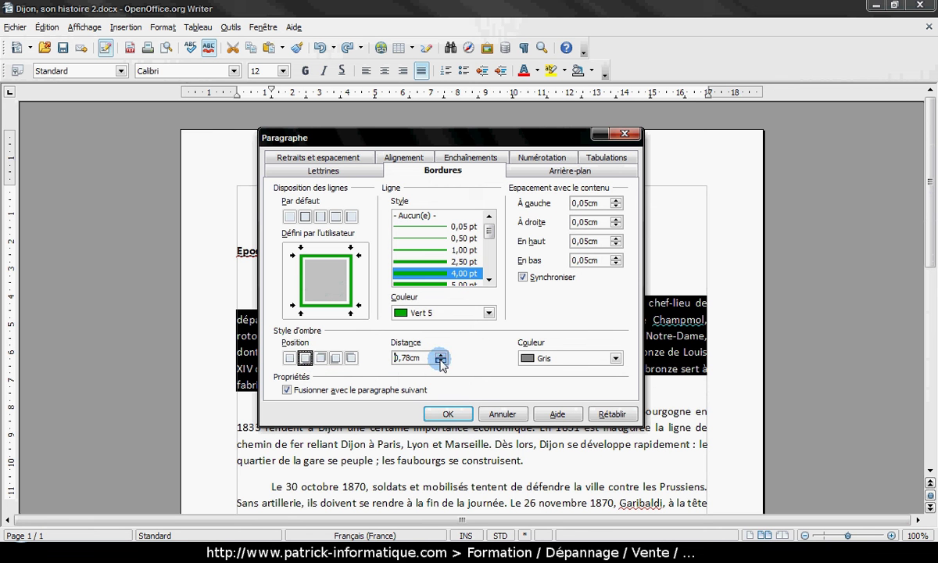
pyautogui.click(441, 362)
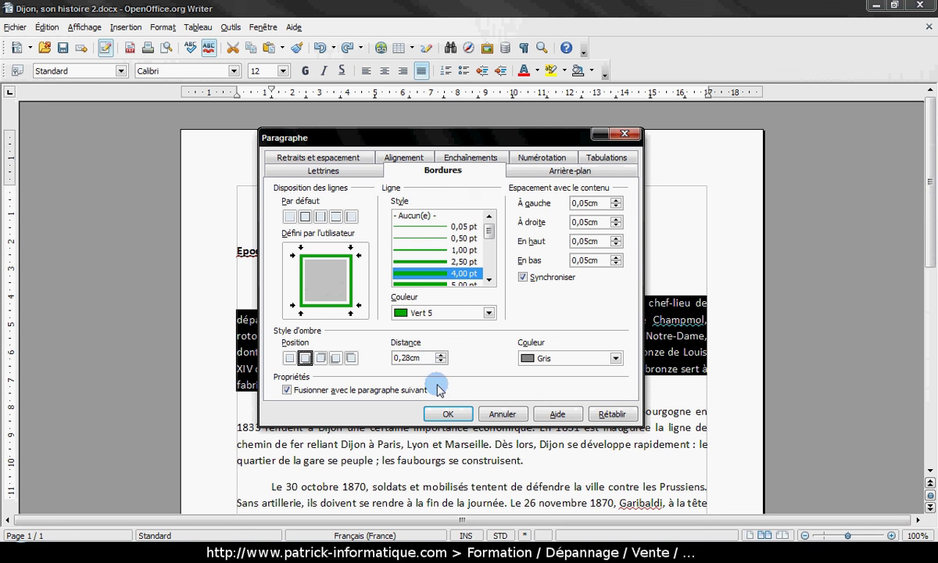
pyautogui.click(441, 362)
pyautogui.click(441, 355)
pyautogui.click(441, 356)
pyautogui.click(441, 356)
pyautogui.click(441, 356)
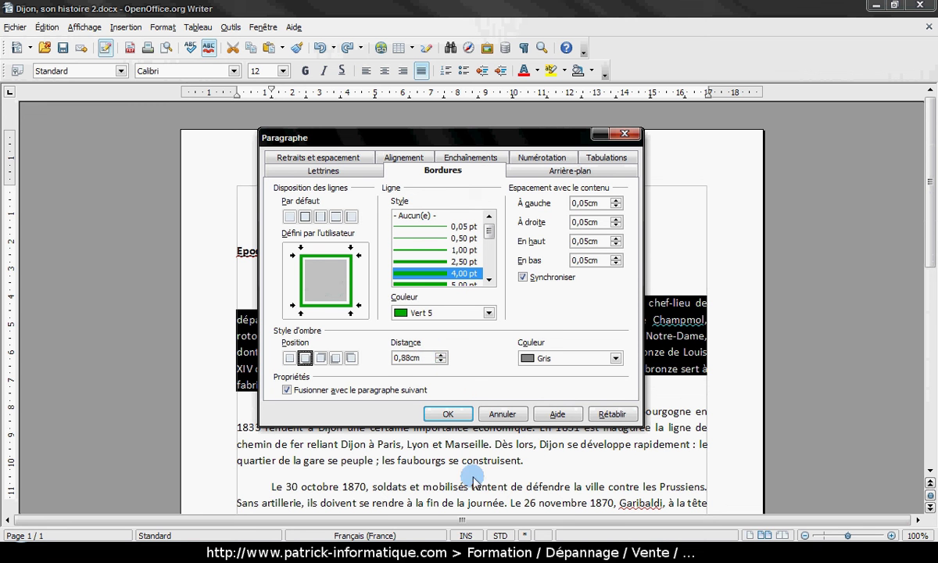
# Keep the shadow colour Gris, apply the border settings to the paragraph and deselect it
pyautogui.click(556, 357)
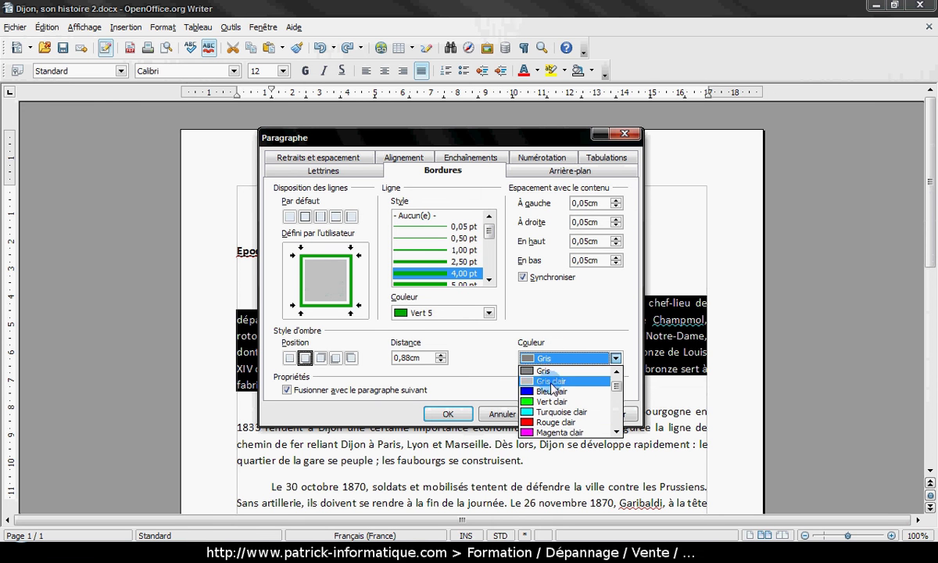
pyautogui.click(497, 372)
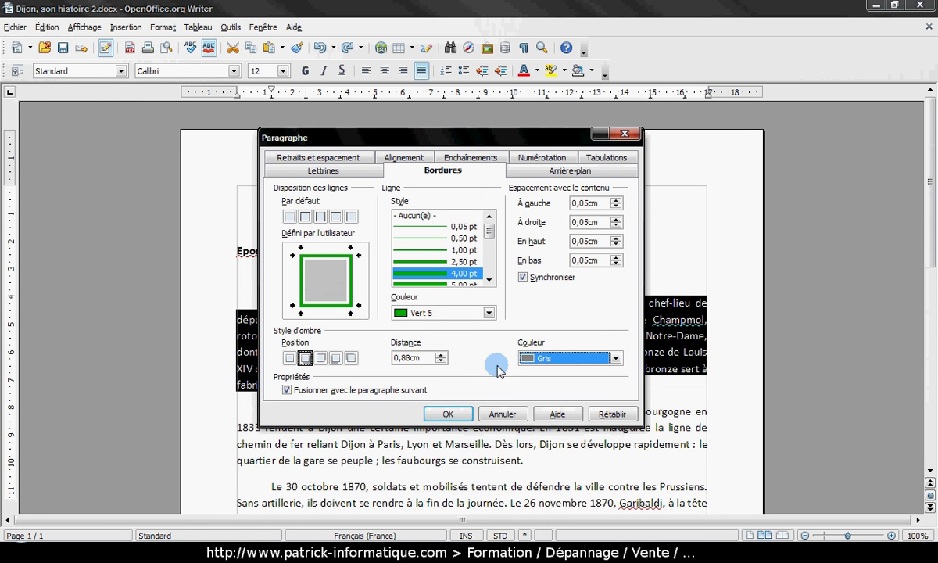
pyautogui.click(448, 413)
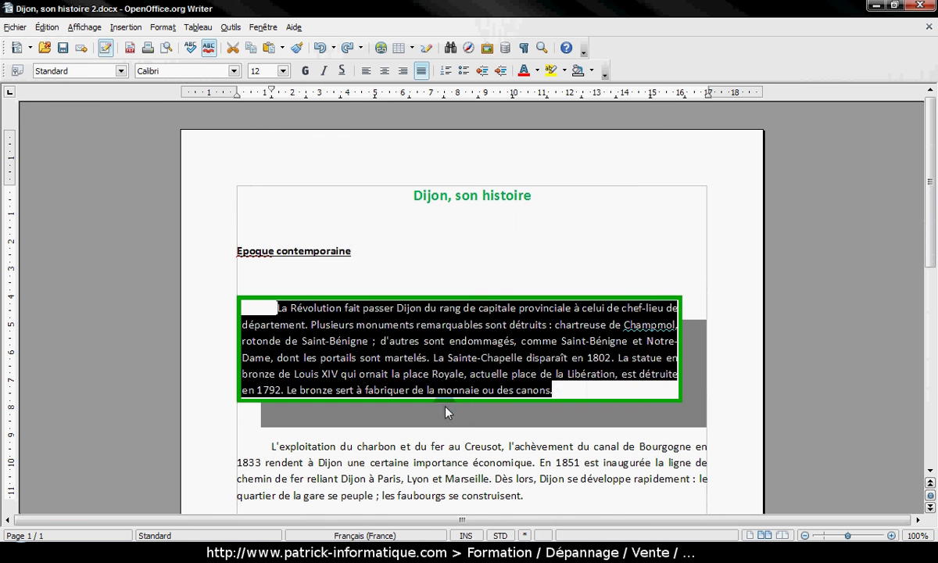
pyautogui.click(545, 247)
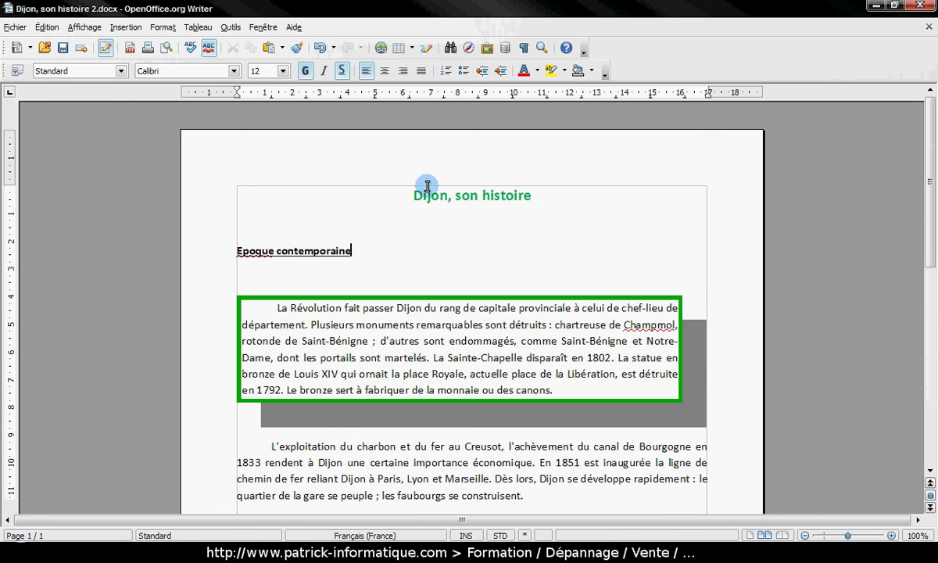
# Put a 1,00 pt border on all four sides of the title "Dijon, son histoire"
pyautogui.moveTo(538, 193); pyautogui.dragTo(380, 193)
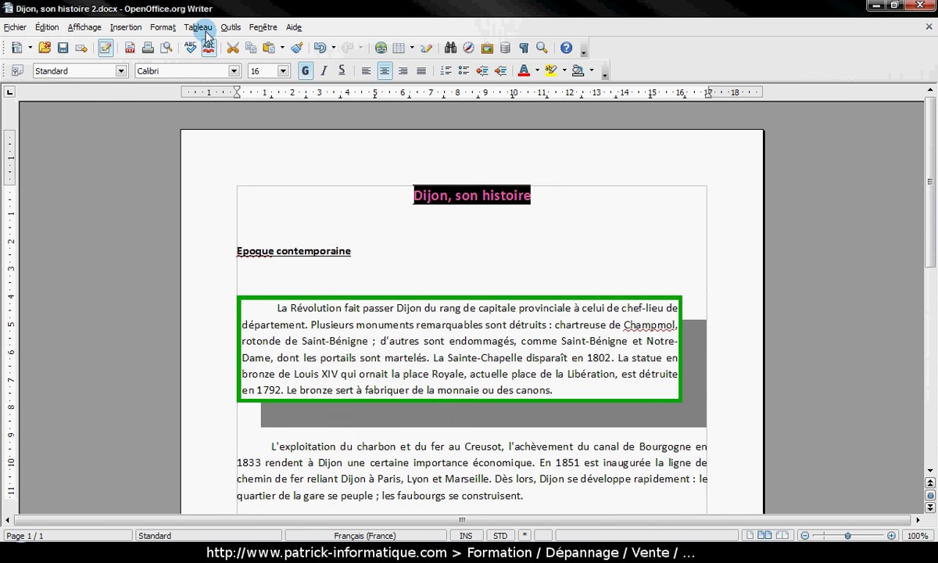
pyautogui.click(163, 27)
pyautogui.click(201, 80)
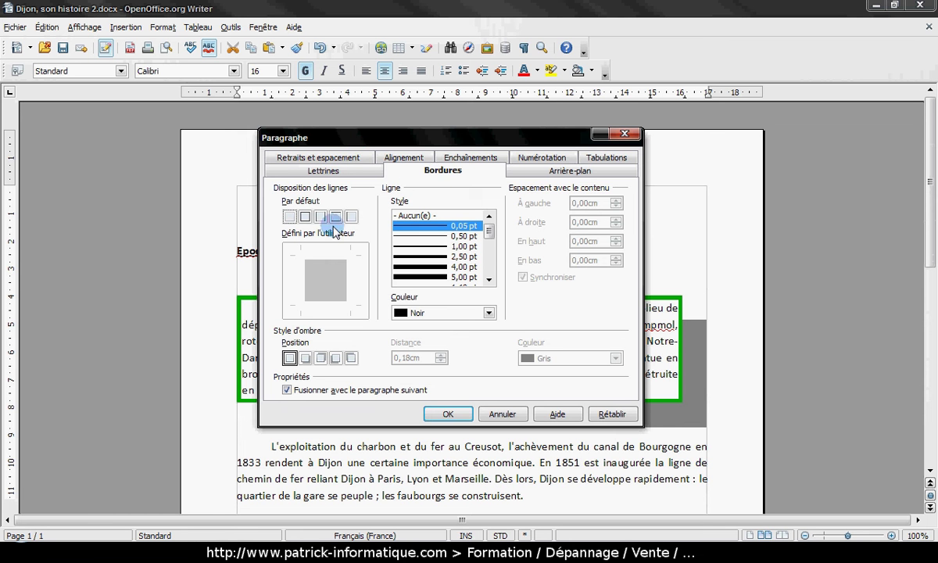
pyautogui.click(304, 218)
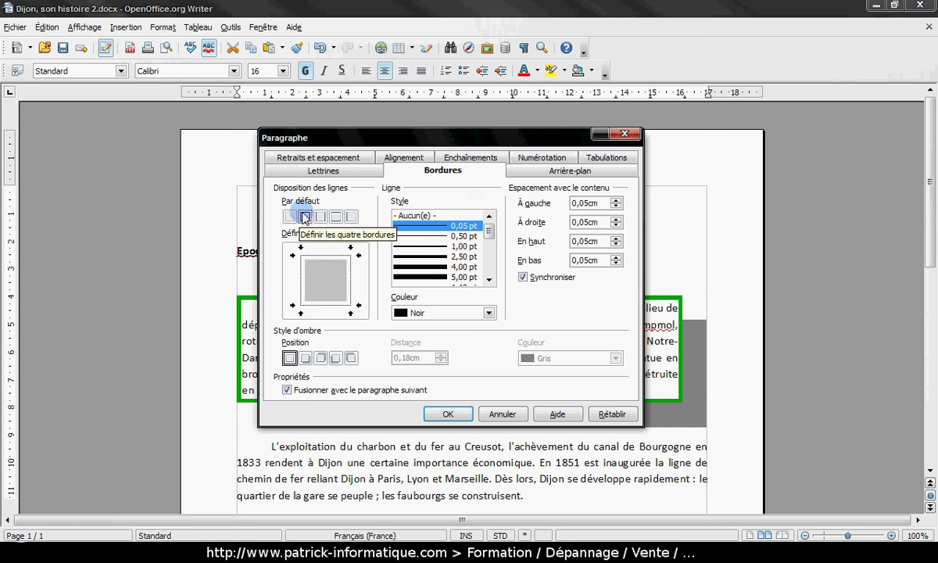
pyautogui.click(430, 250)
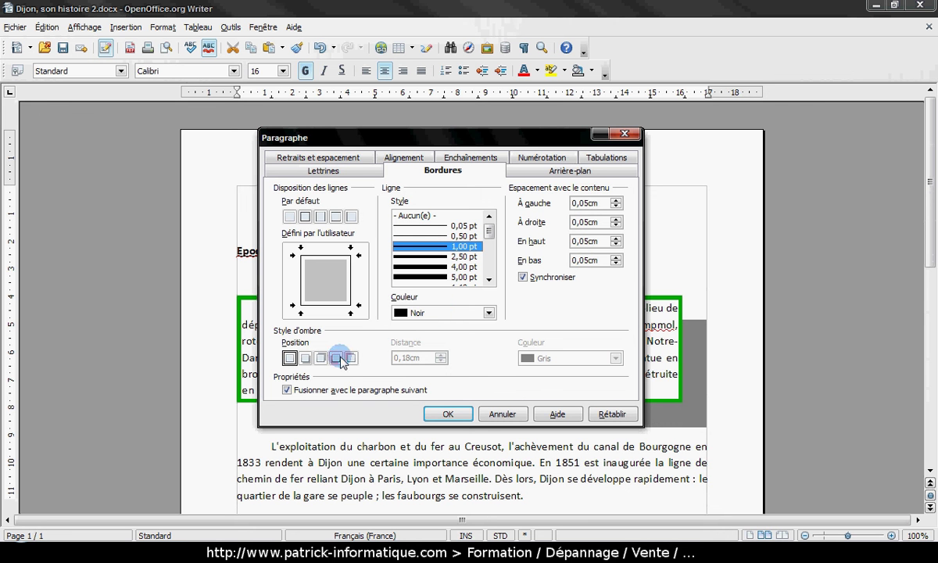
pyautogui.click(450, 414)
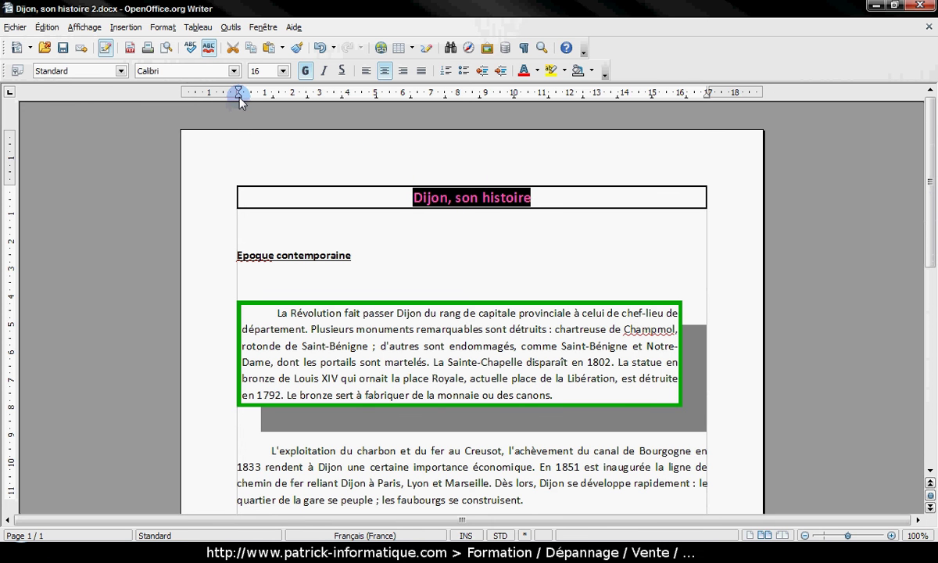
# Narrow the title's border box by indenting its left edge to about 5 cm and its right edge to about 11.5 cm on the ruler
pyautogui.moveTo(239, 93)
pyautogui.mouseDown()
pyautogui.moveTo(228, 94)
pyautogui.moveTo(377, 94)
pyautogui.mouseUp()
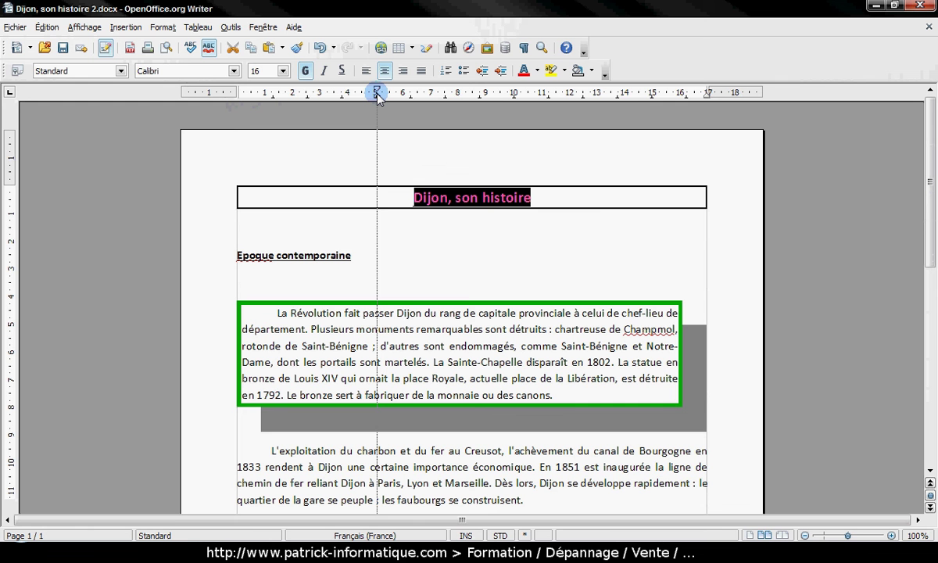
pyautogui.moveTo(378, 95); pyautogui.dragTo(377, 95)
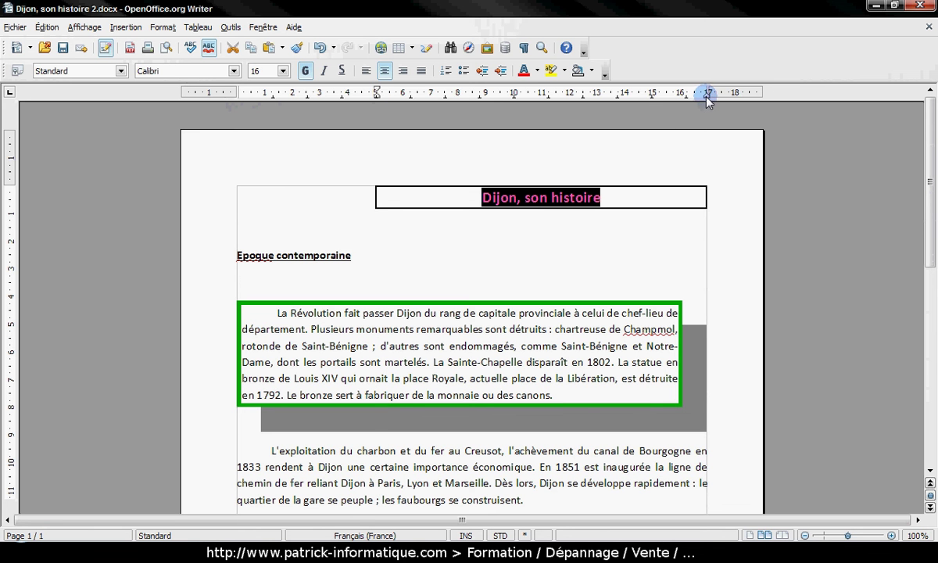
pyautogui.moveTo(708, 93)
pyautogui.mouseDown()
pyautogui.moveTo(524, 93)
pyautogui.moveTo(558, 95)
pyautogui.mouseUp()
pyautogui.click(481, 246)
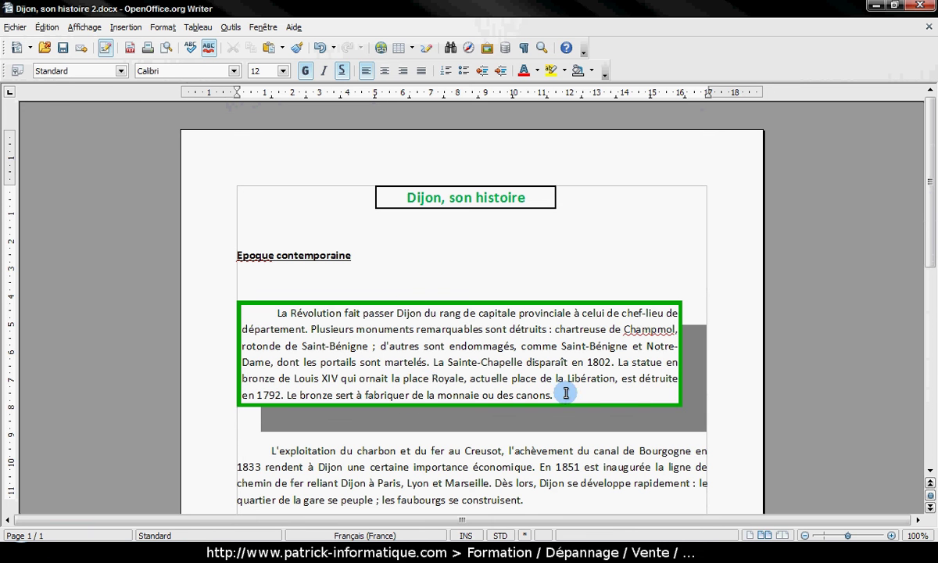
# Change the border line colour of the "La Révolution" paragraph to Orange 1
pyautogui.moveTo(553, 395); pyautogui.dragTo(258, 294)
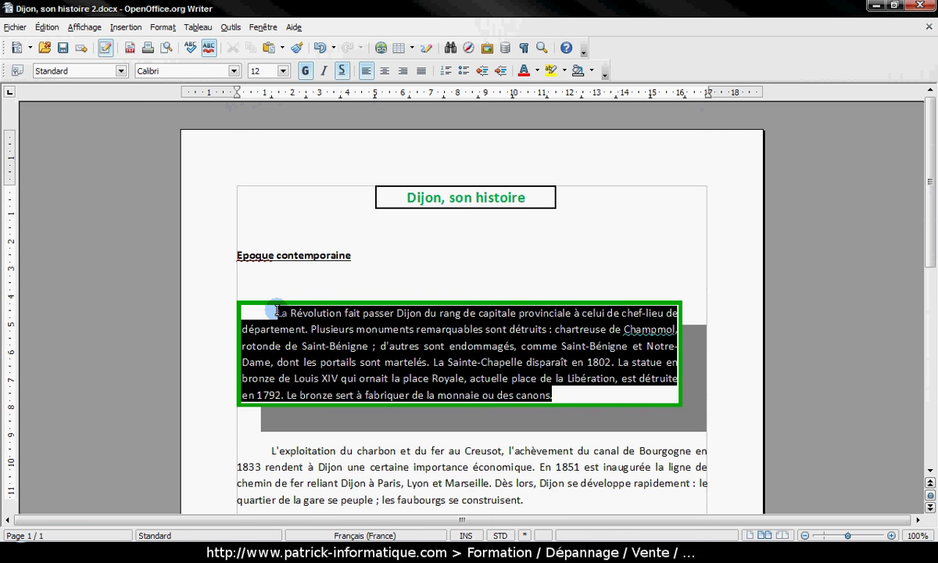
pyautogui.click(163, 27)
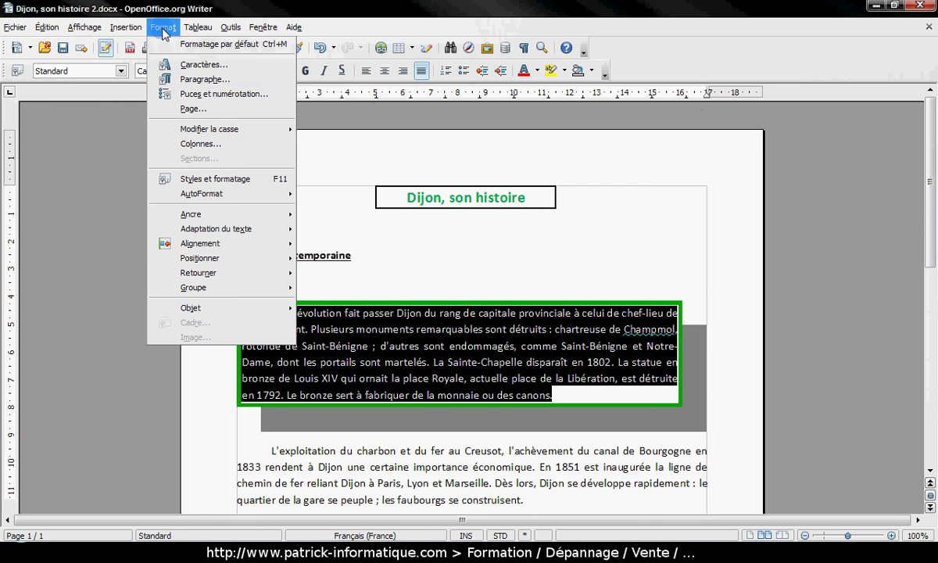
pyautogui.click(180, 81)
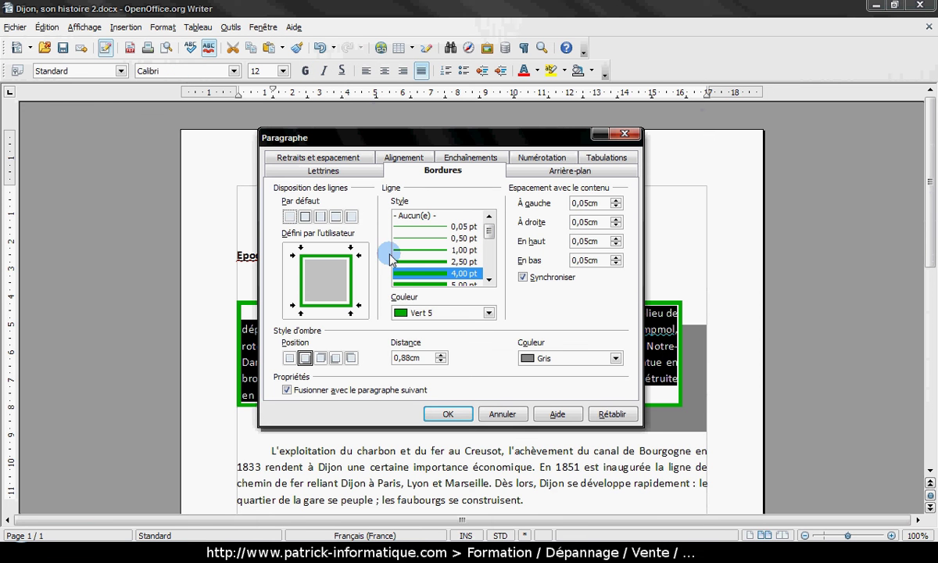
pyautogui.click(434, 313)
pyautogui.scroll(-4, 439, 361)
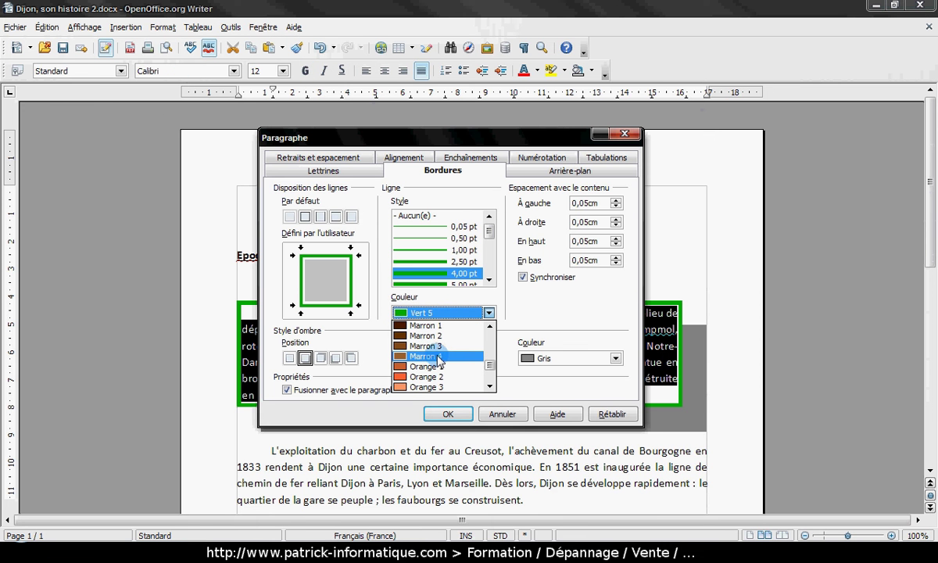
pyautogui.click(434, 366)
pyautogui.click(328, 289)
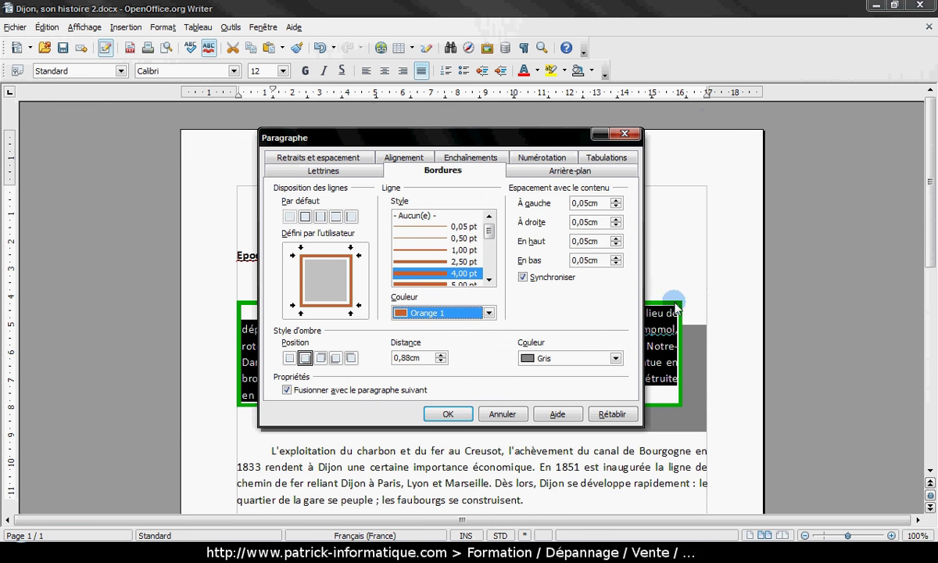
# Set unsynchronised border-to-text spacing of 0,35cm left and bottom, 0,40cm right and 0,05cm top, and apply it to the paragraph
pyautogui.moveTo(553, 139); pyautogui.dragTo(447, 146)
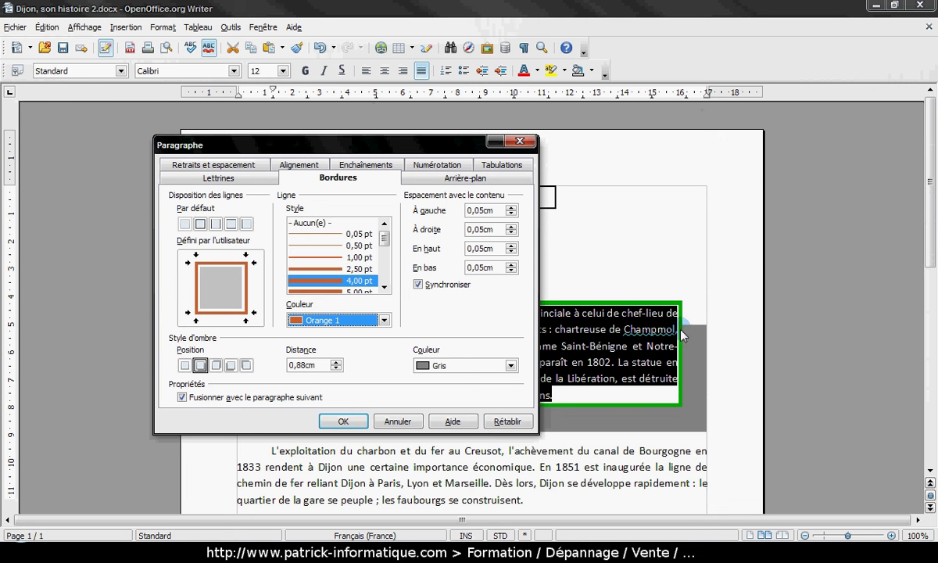
pyautogui.click(512, 227)
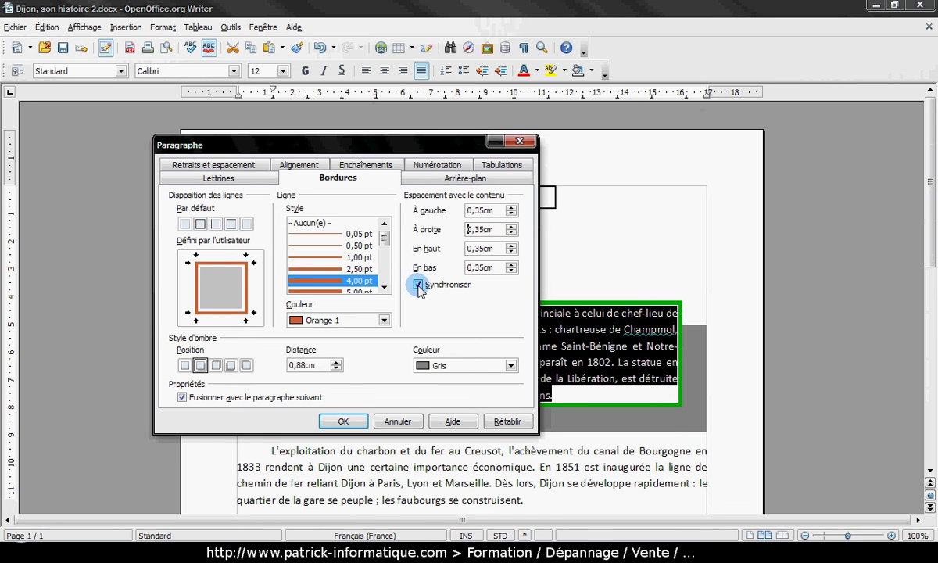
pyautogui.click(511, 232)
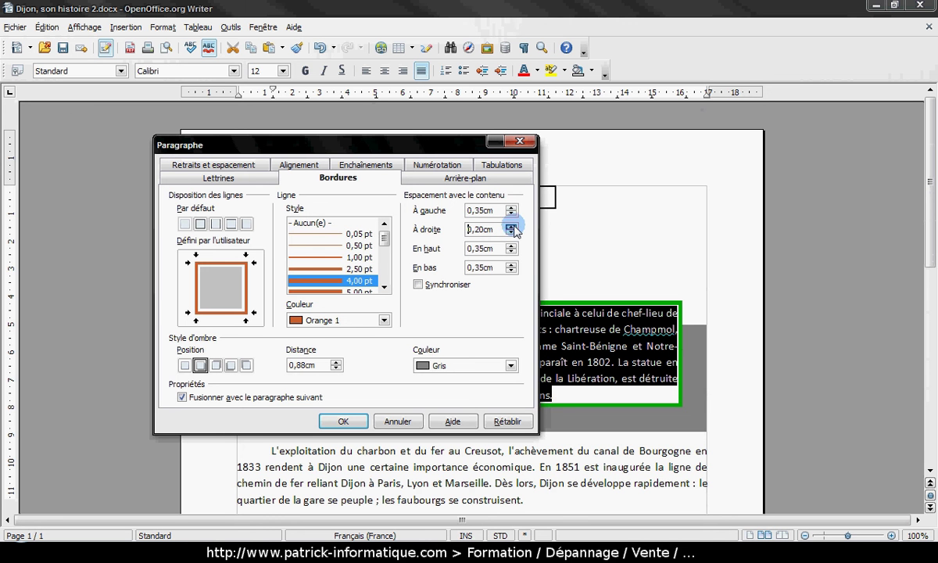
pyautogui.click(512, 226)
pyautogui.click(511, 250)
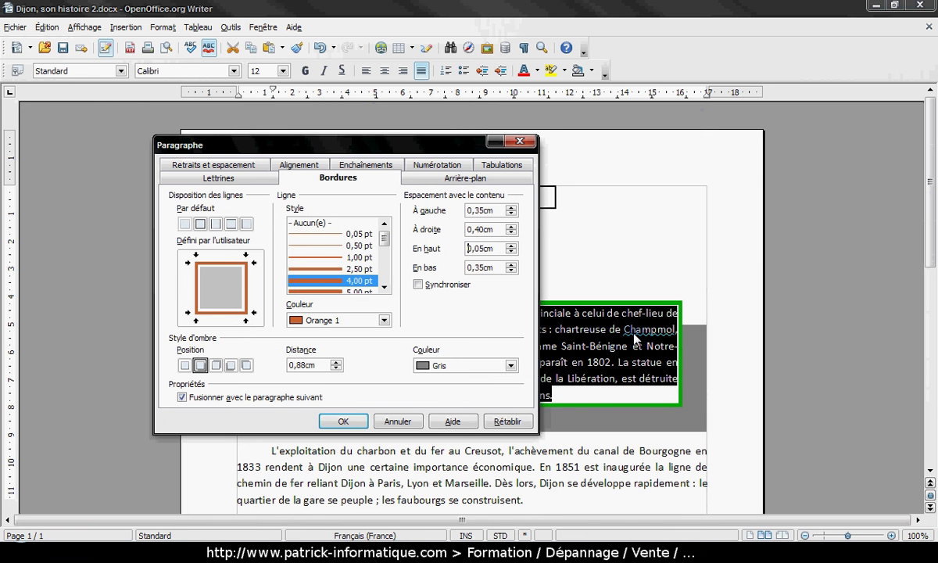
pyautogui.click(348, 421)
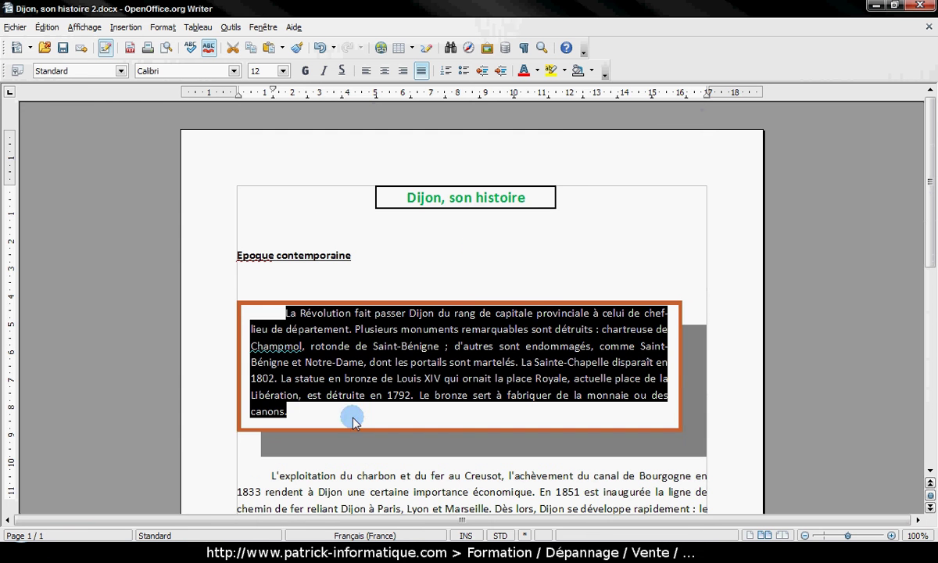
pyautogui.click(392, 268)
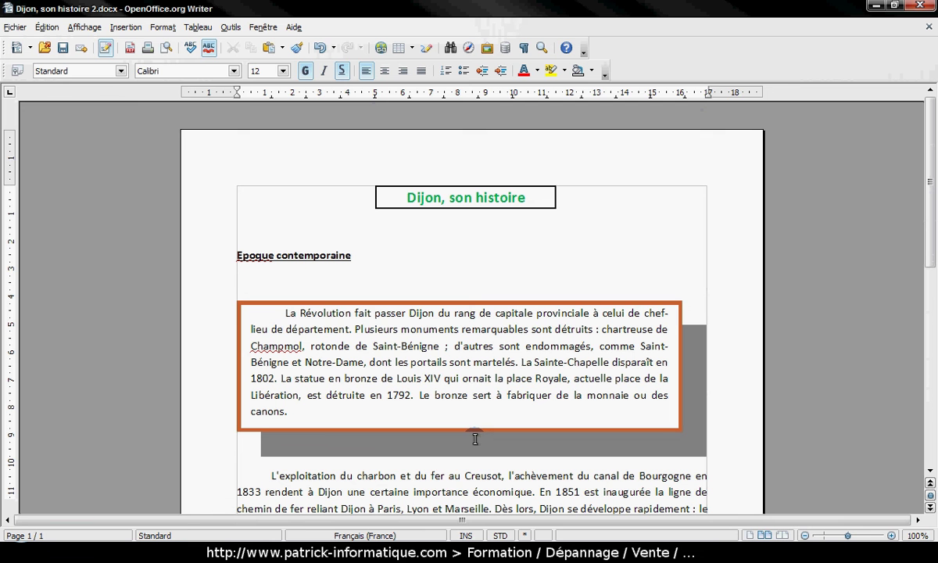
# Give the Standard page style top and bottom borders only, with the 2,60 pt double line style
pyautogui.click(164, 28)
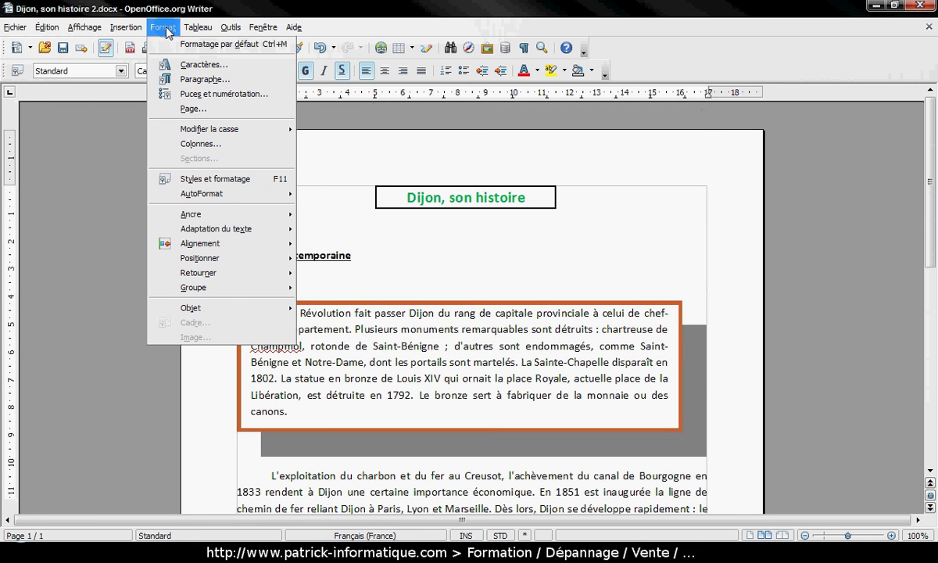
pyautogui.click(195, 109)
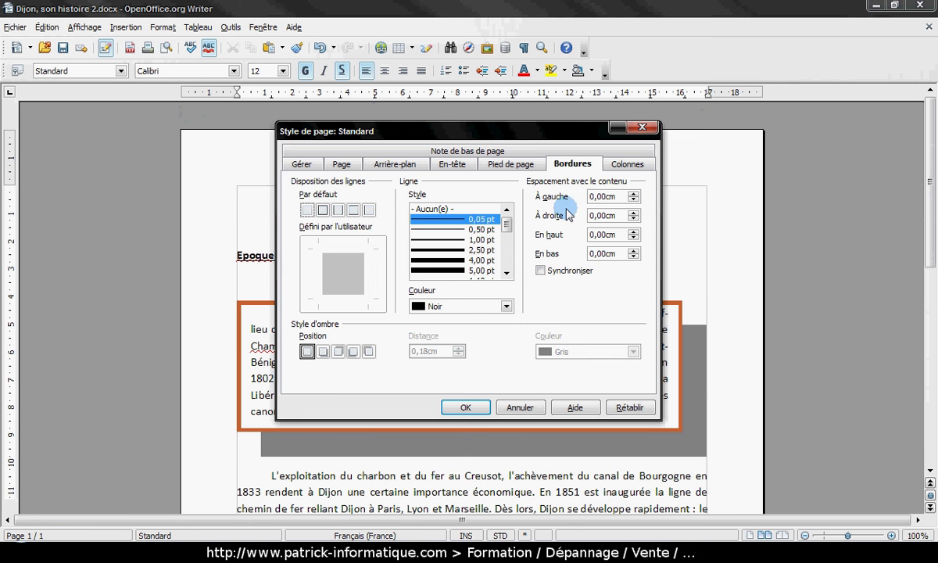
pyautogui.click(572, 165)
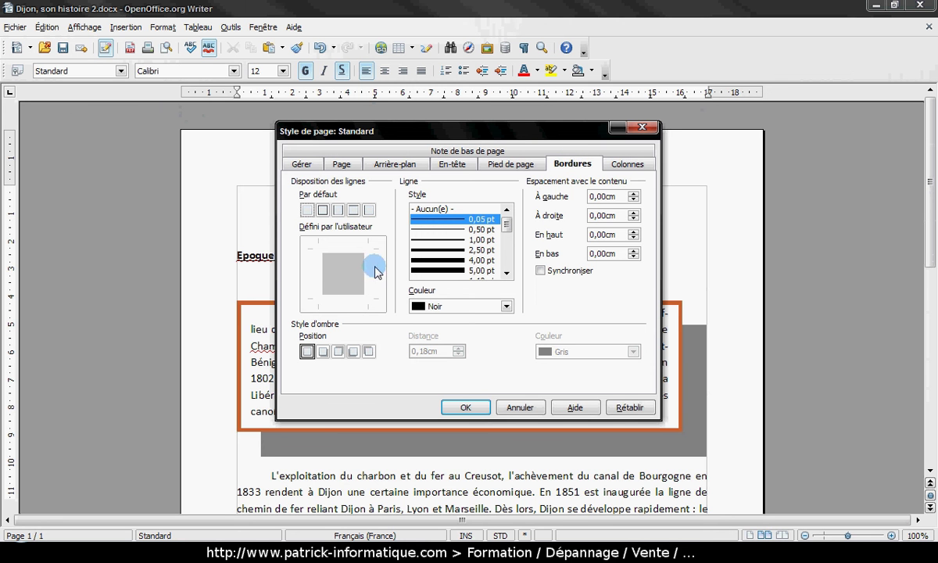
pyautogui.click(353, 209)
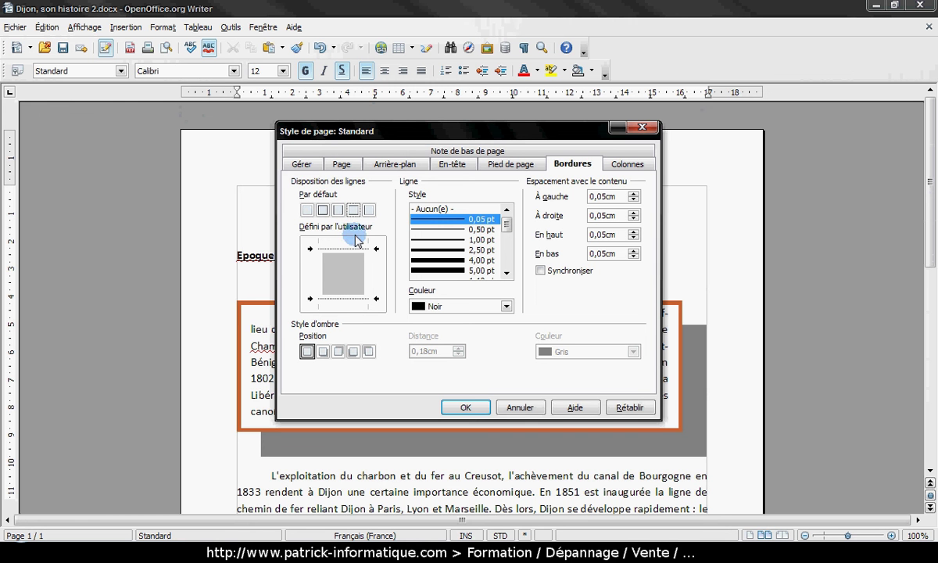
pyautogui.scroll(-2, 469, 258)
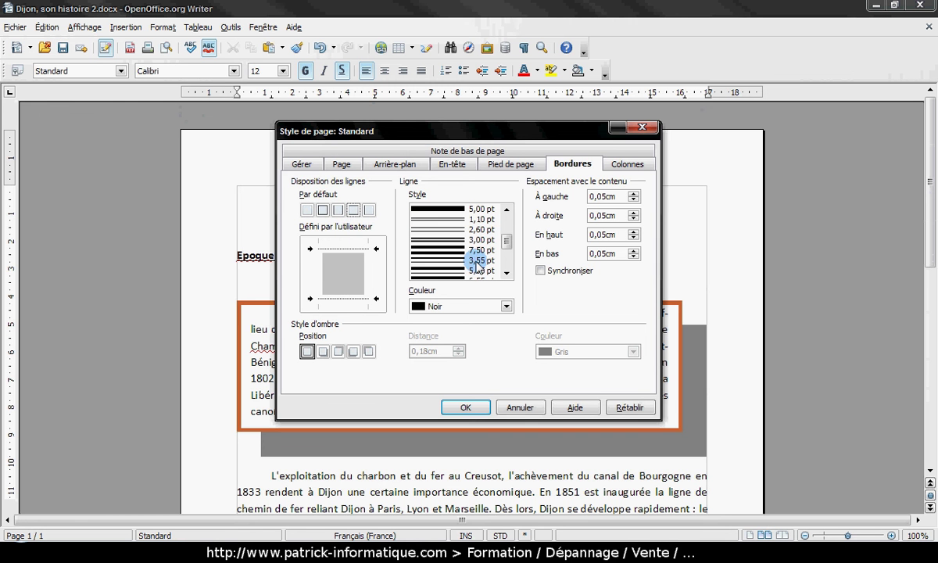
pyautogui.click(435, 230)
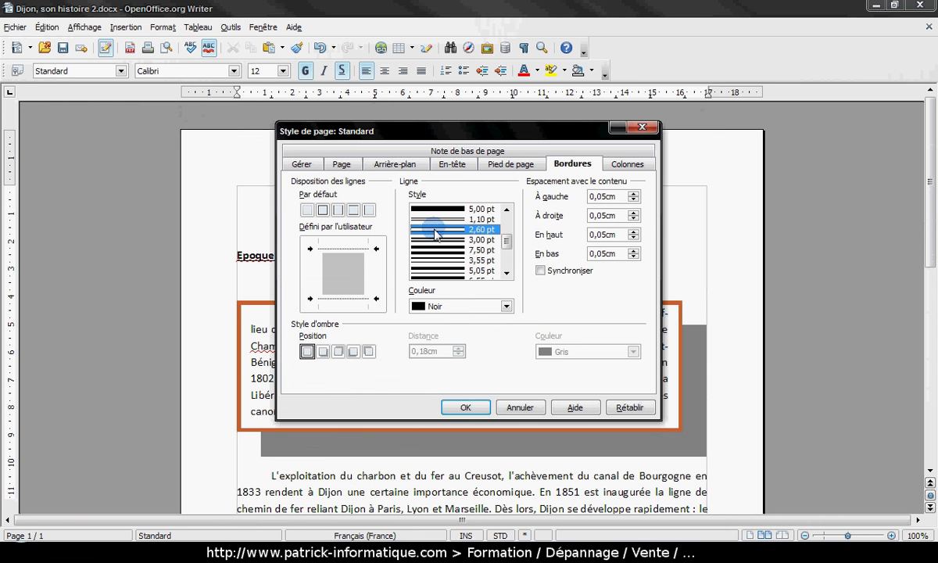
# Colour the page border lines Rouge clair, apply the page style and check the borders down the page
pyautogui.click(418, 306)
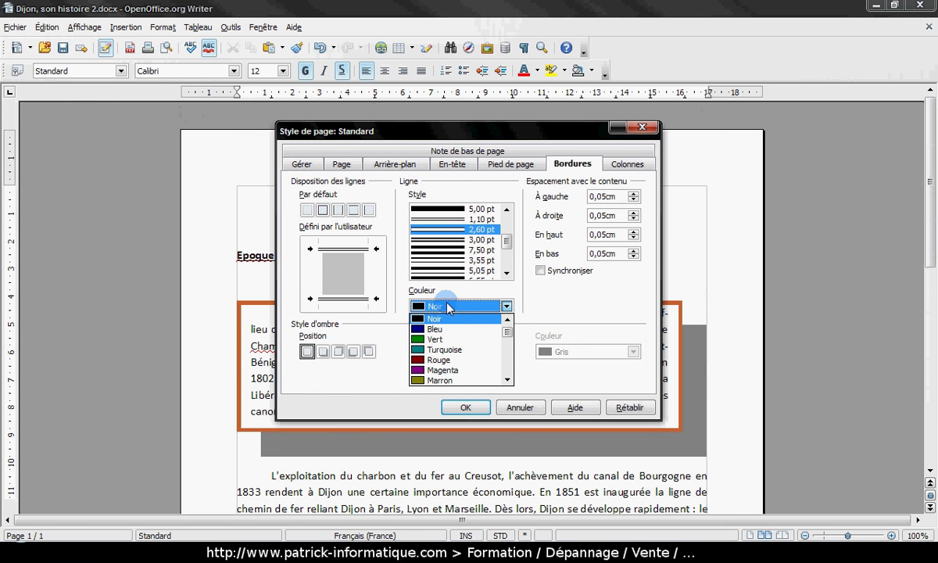
pyautogui.click(438, 381)
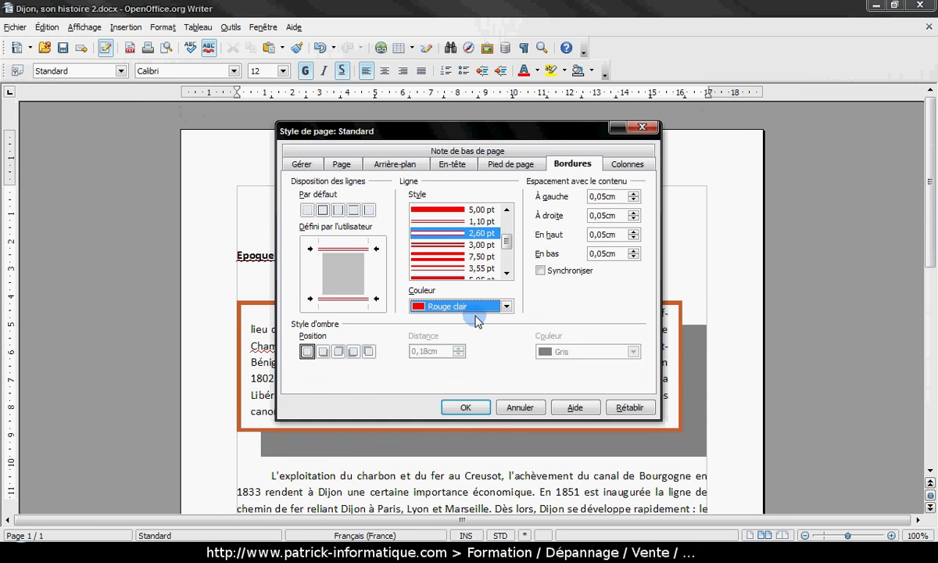
pyautogui.click(465, 408)
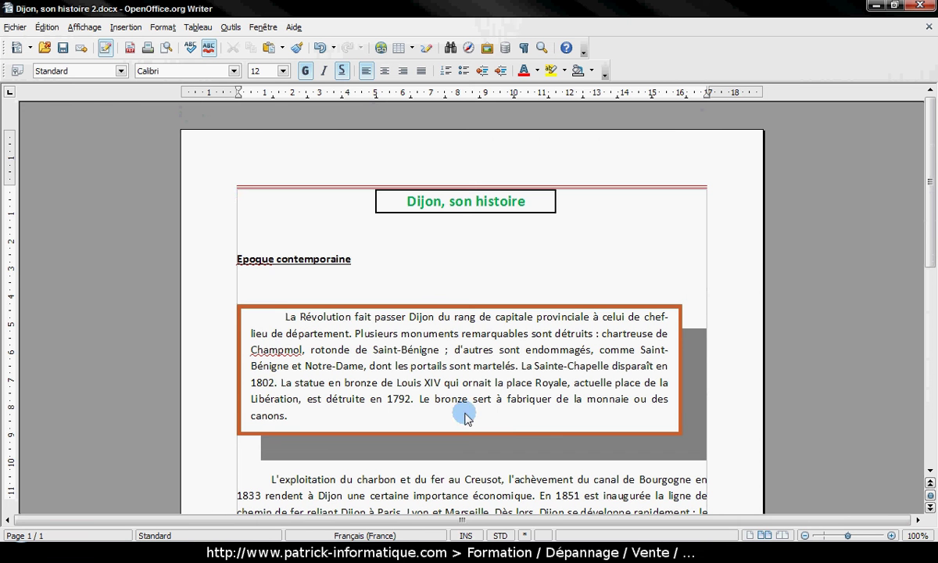
pyautogui.scroll(-3, 685, 204)
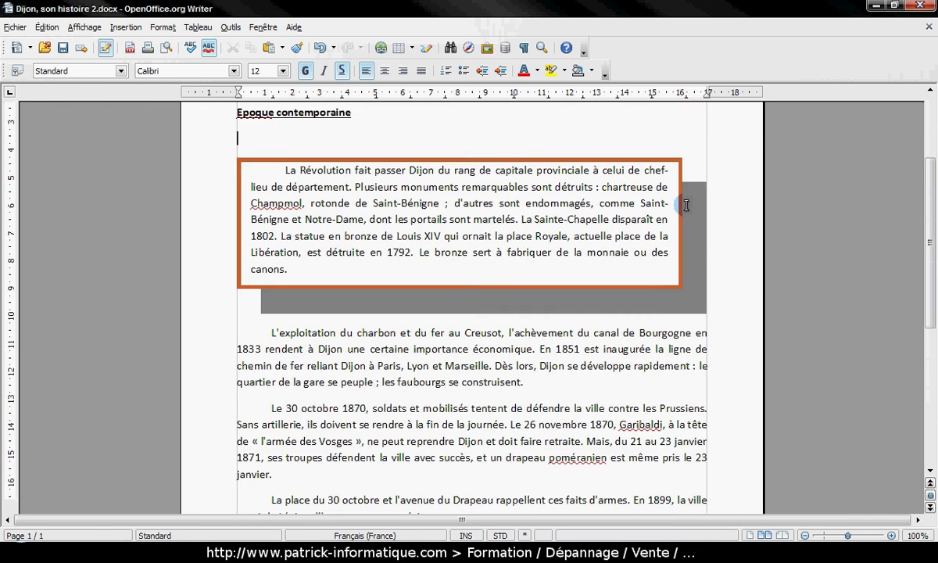
pyautogui.scroll(-6, 686, 205)
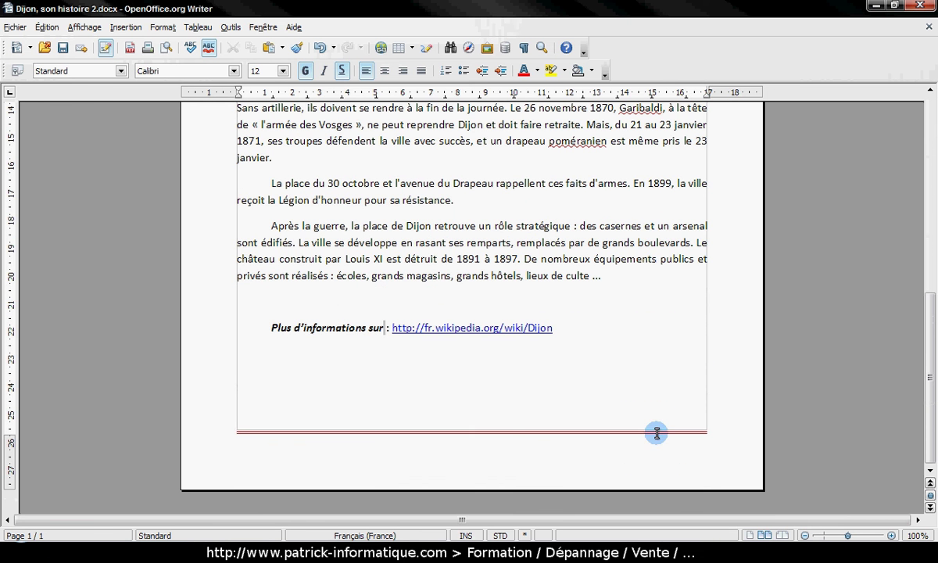
pyautogui.scroll(9, 657, 434)
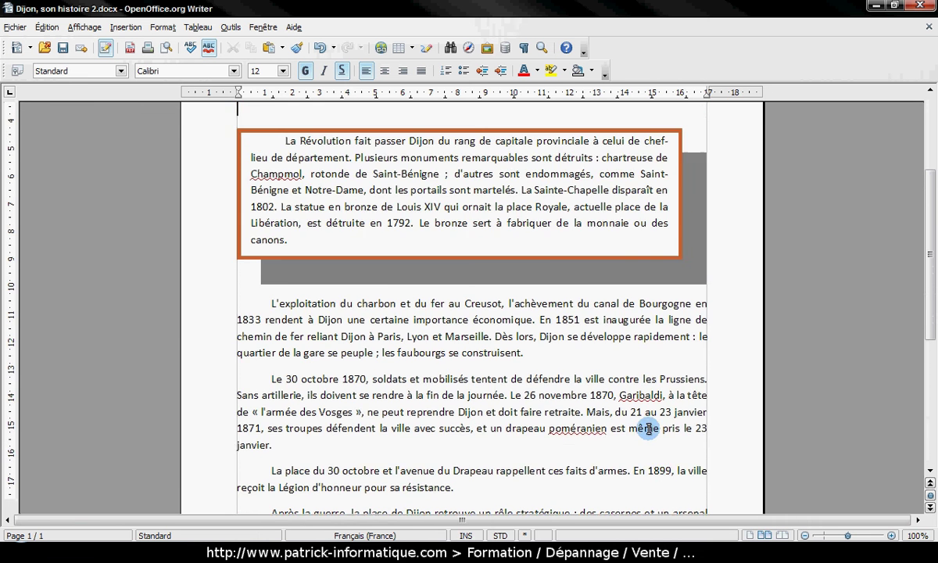